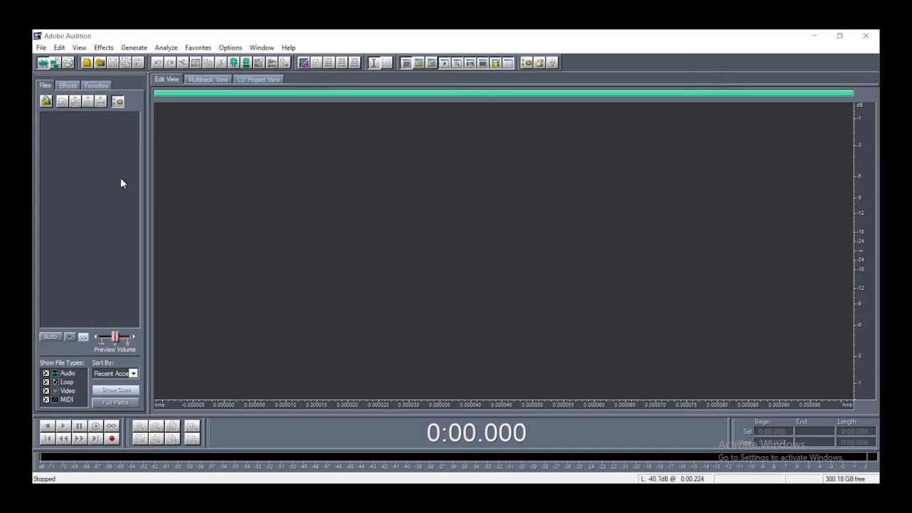
{"action": "left_click", "coordinate": [68, 85]}
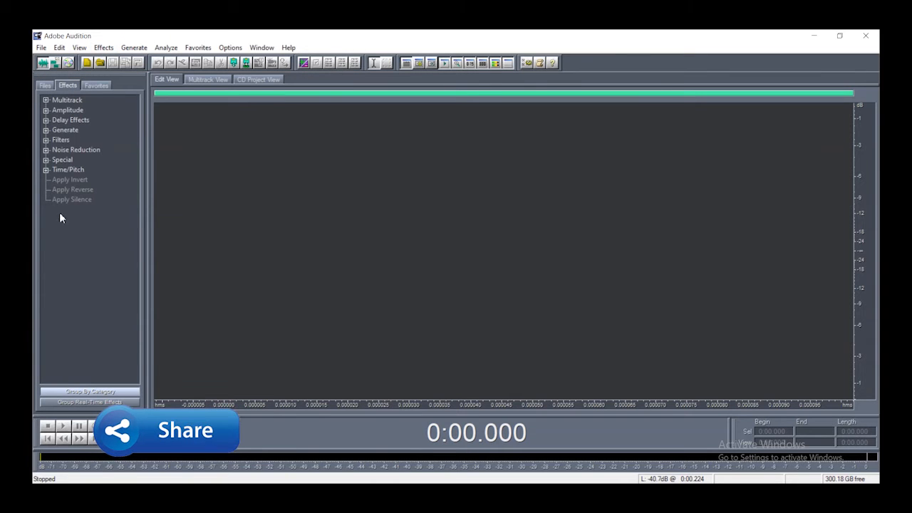
{"action": "left_click", "coordinate": [99, 85]}
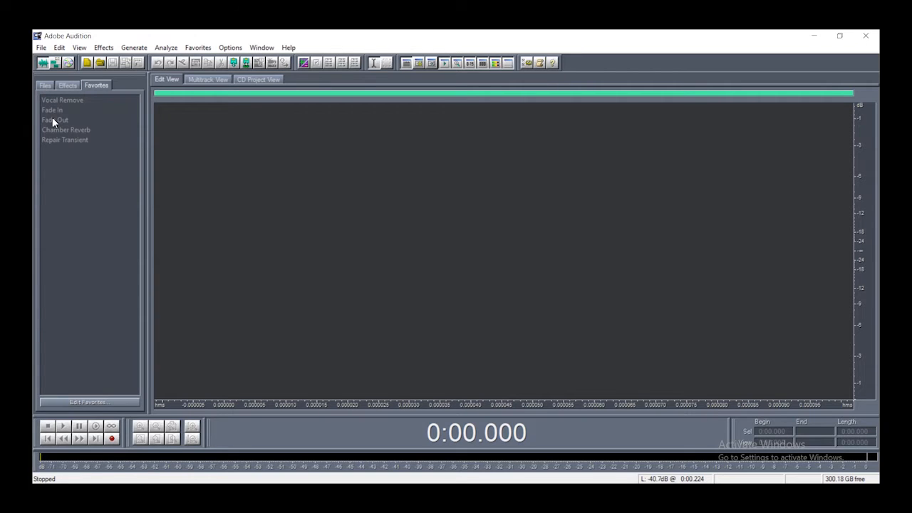
{"action": "left_click", "coordinate": [44, 86]}
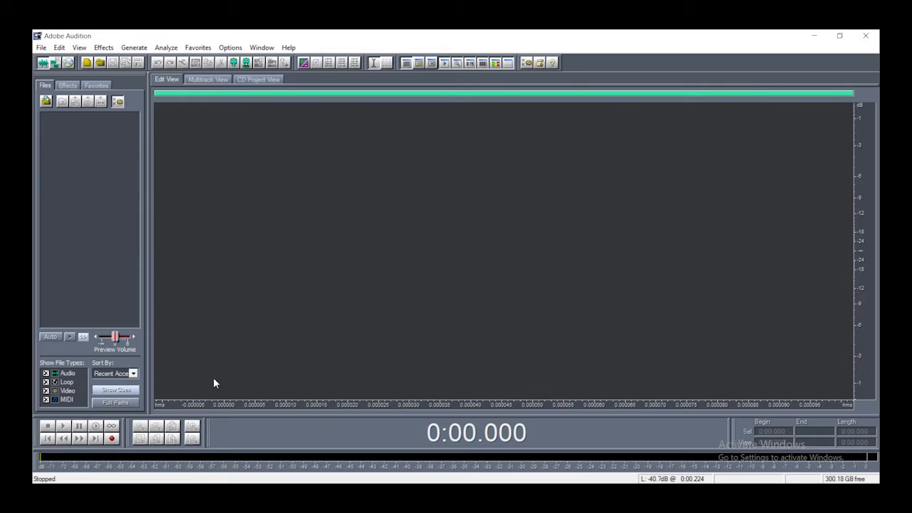
- Create a new 48000 Hz, 16-bit stereo waveform and record a voice take of about 5.8 seconds
{"action": "left_click", "coordinate": [112, 439]}
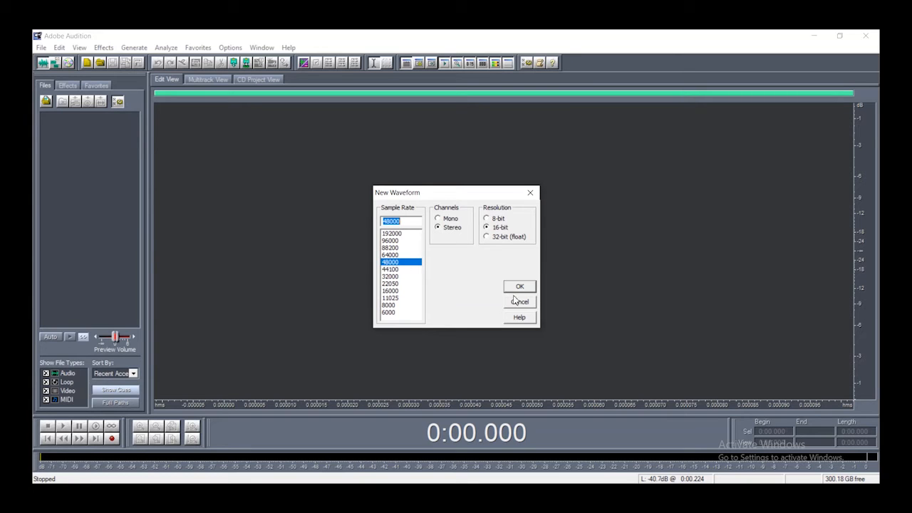
{"action": "left_click", "coordinate": [438, 220]}
{"action": "left_click", "coordinate": [519, 287]}
{"action": "key", "text": "ctrl+space"}
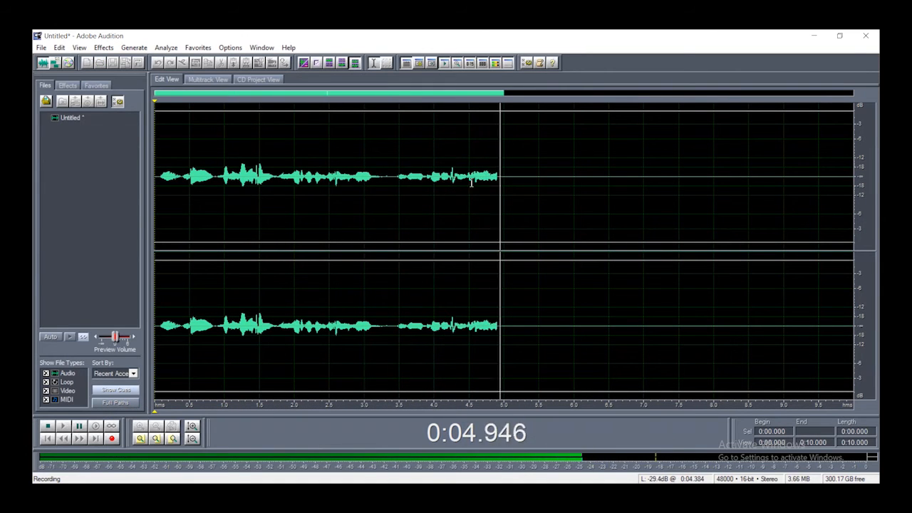
{"action": "key", "text": "space"}
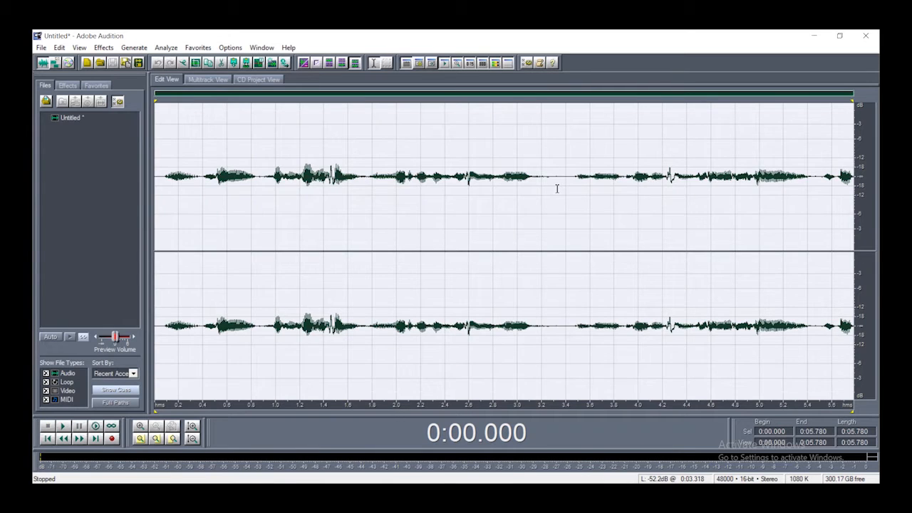
- Delete the recorded take and record a new voice take of about 7.9 seconds in the same waveform
{"action": "key", "text": "Delete"}
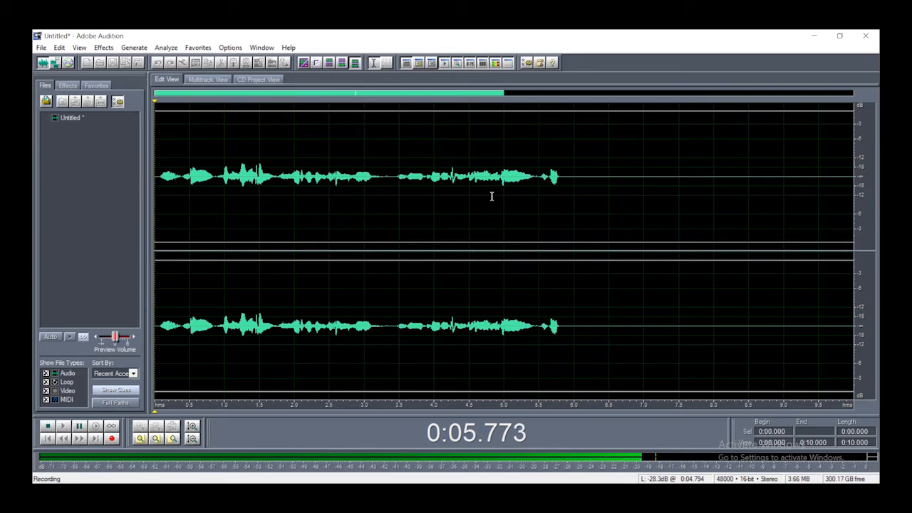
{"action": "key", "text": "space"}
{"action": "key", "text": "Delete"}
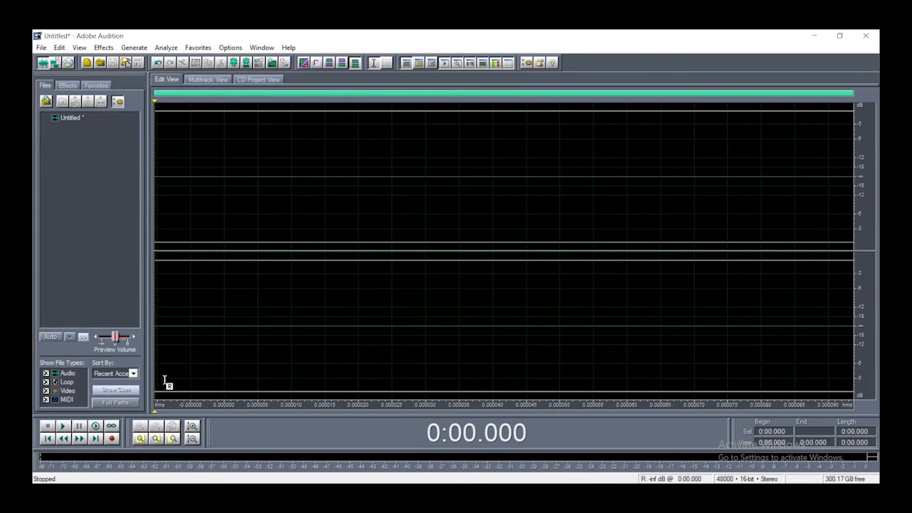
{"action": "left_click", "coordinate": [112, 439]}
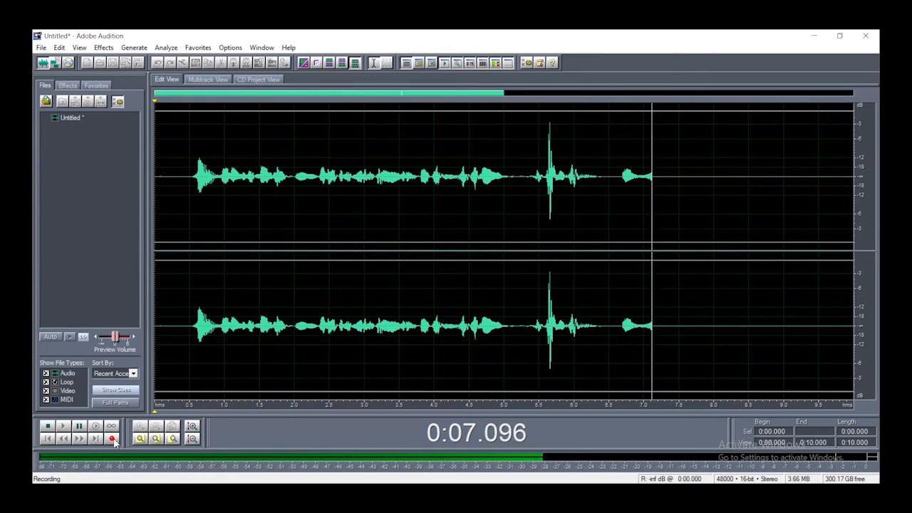
{"action": "left_click", "coordinate": [112, 439]}
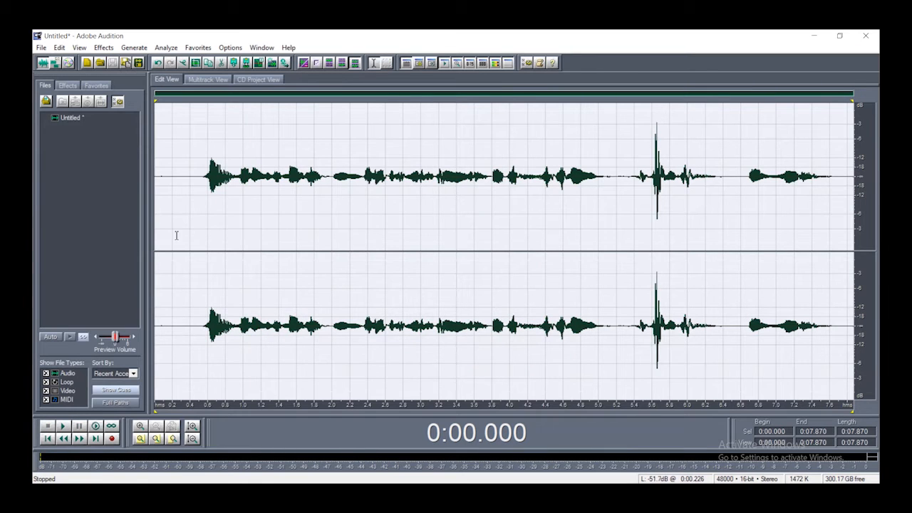
- Play back the new recording from about 0.5 seconds, just before the voice starts, and stop playback
{"action": "left_click", "coordinate": [199, 174]}
{"action": "key", "text": "space"}
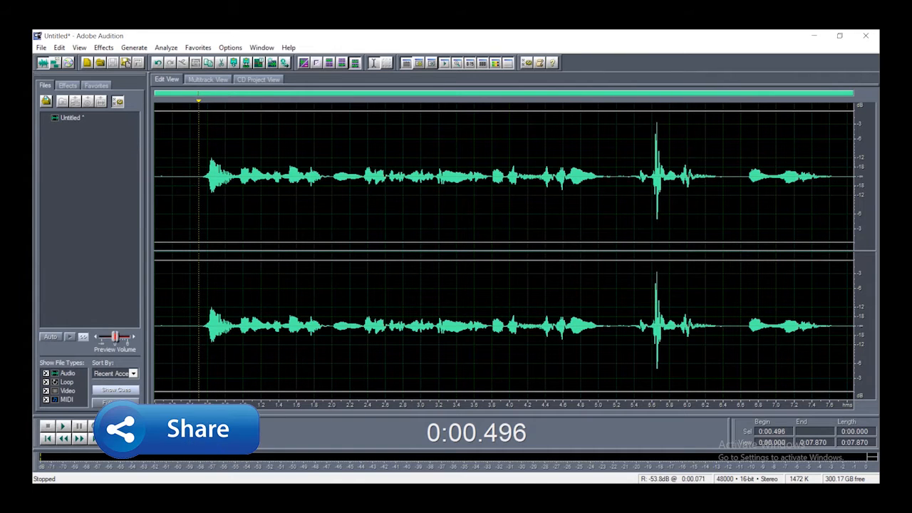
{"action": "left_click", "coordinate": [64, 427]}
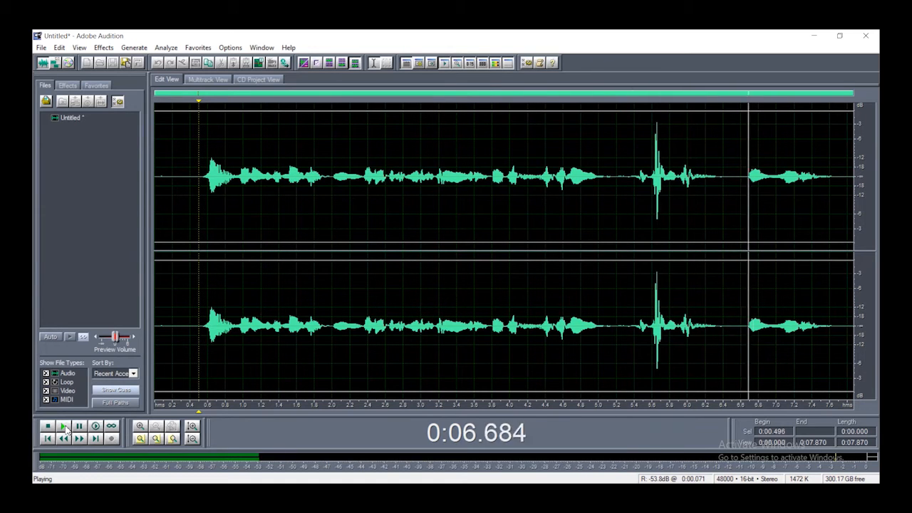
{"action": "left_click", "coordinate": [62, 426]}
{"action": "left_click", "coordinate": [47, 427]}
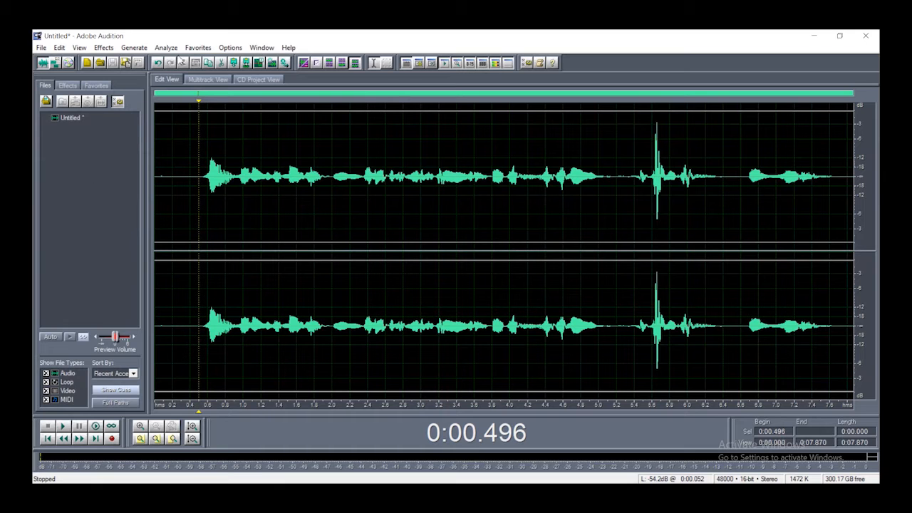
- Review the available file, edit, effects, generate, analyze, favorites, options, window and help commands
{"action": "left_click", "coordinate": [229, 48]}
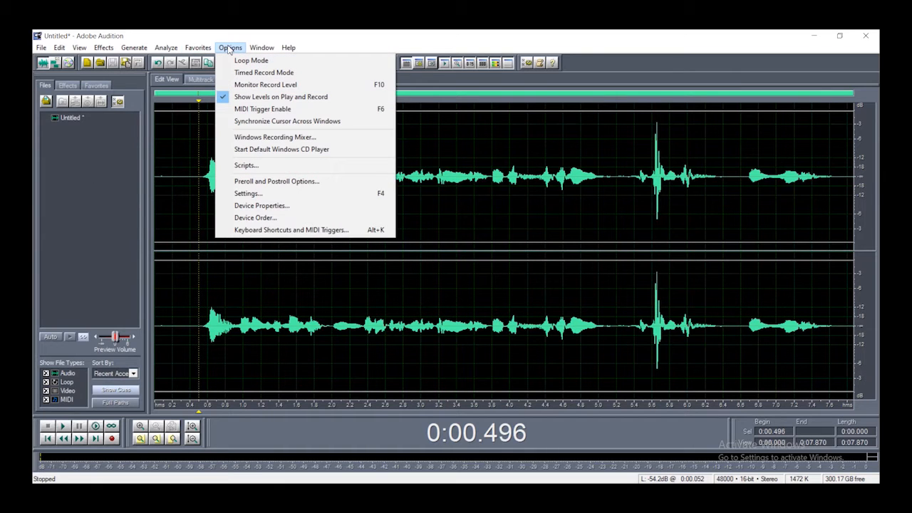
{"action": "mouse_move", "coordinate": [142, 50]}
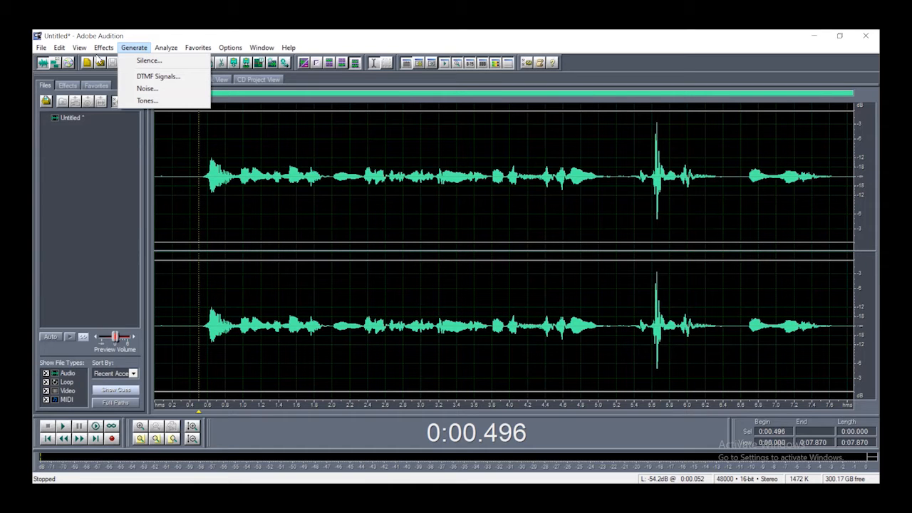
{"action": "left_click", "coordinate": [41, 48]}
{"action": "left_click", "coordinate": [42, 47]}
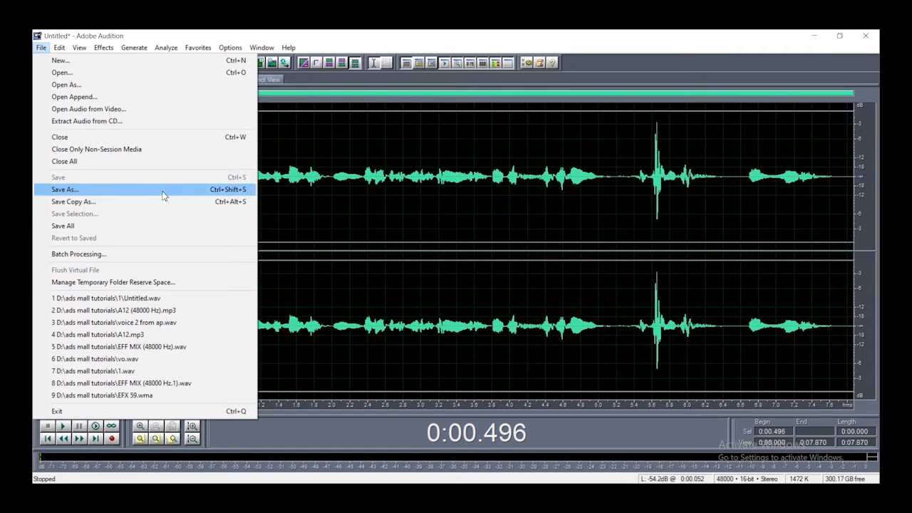
{"action": "left_click", "coordinate": [58, 48]}
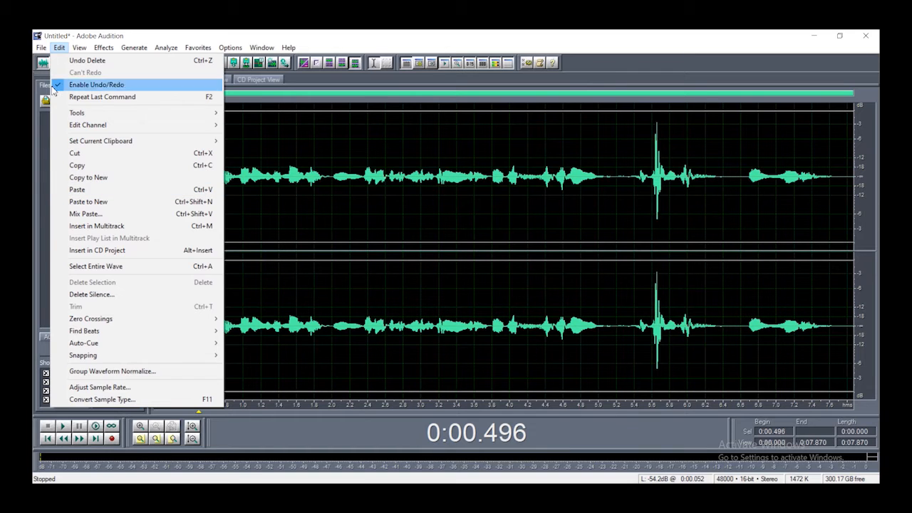
{"action": "mouse_move", "coordinate": [80, 48]}
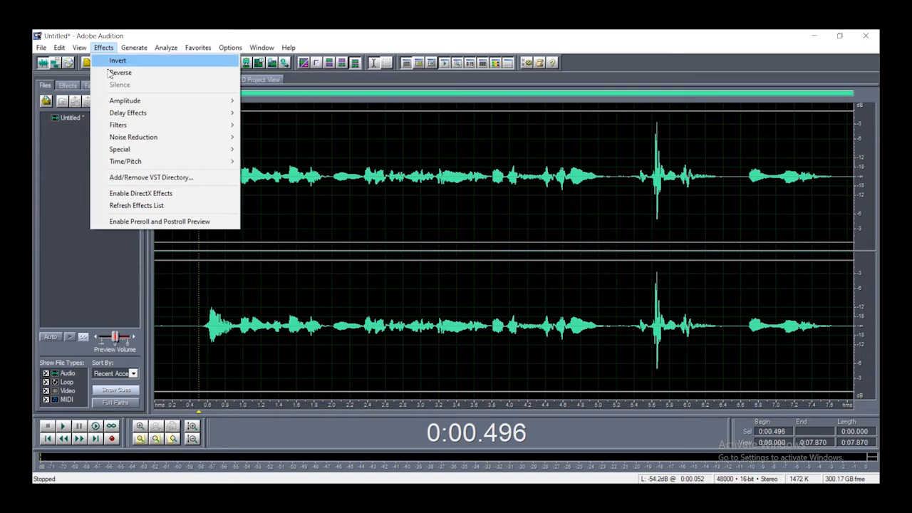
{"action": "mouse_move", "coordinate": [133, 47]}
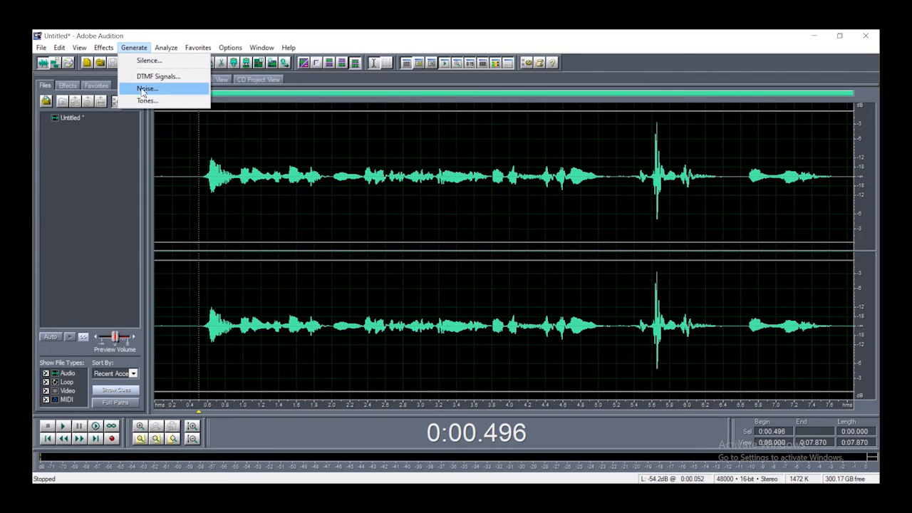
{"action": "mouse_move", "coordinate": [162, 51]}
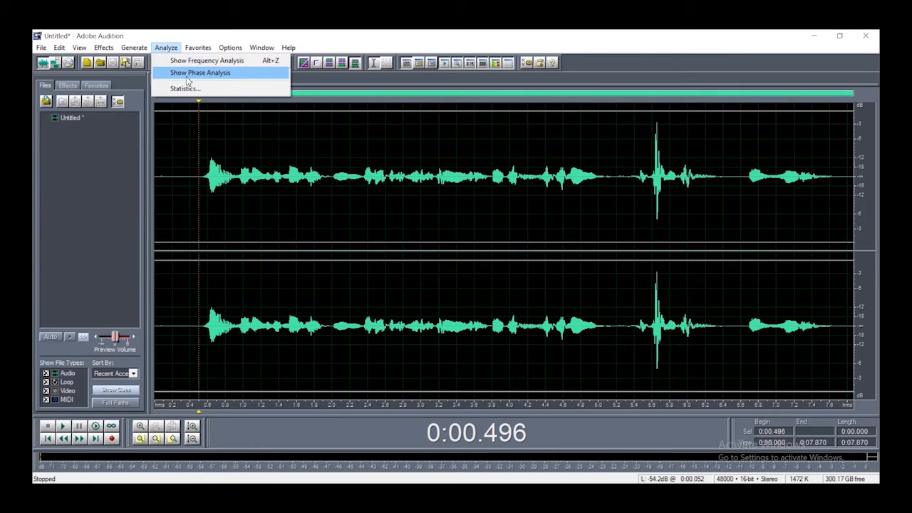
{"action": "mouse_move", "coordinate": [198, 52]}
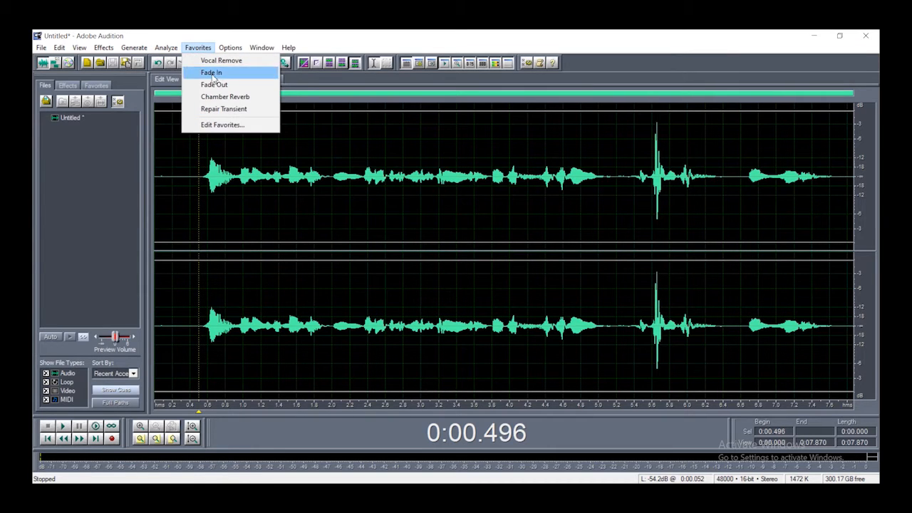
{"action": "left_click", "coordinate": [225, 178]}
{"action": "left_click", "coordinate": [208, 181]}
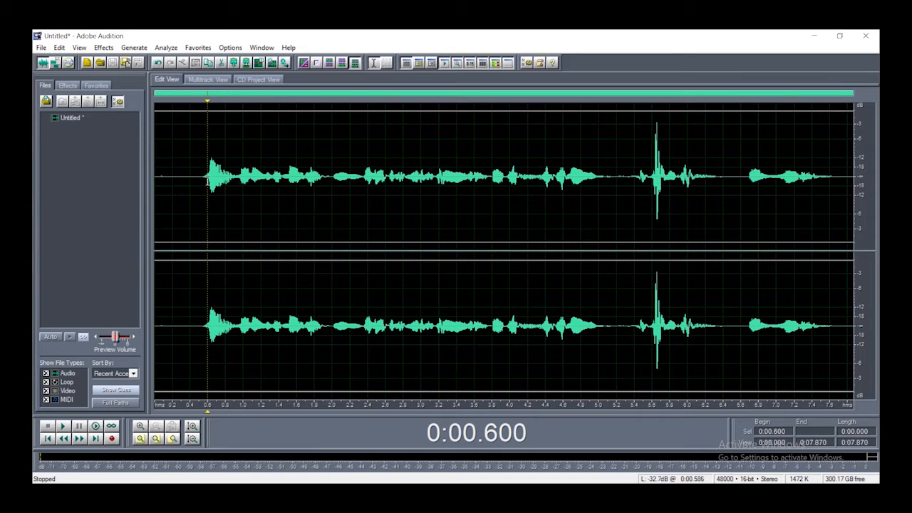
{"action": "left_click", "coordinate": [95, 85]}
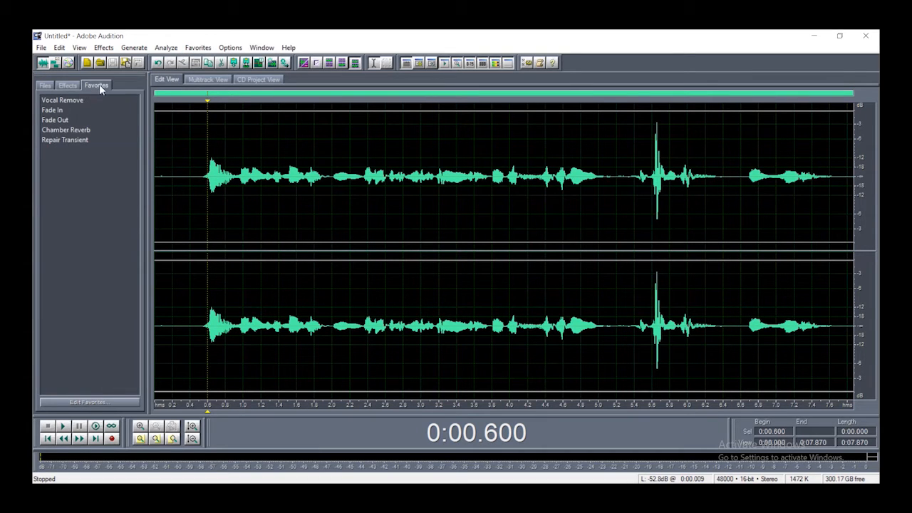
{"action": "left_click", "coordinate": [43, 85]}
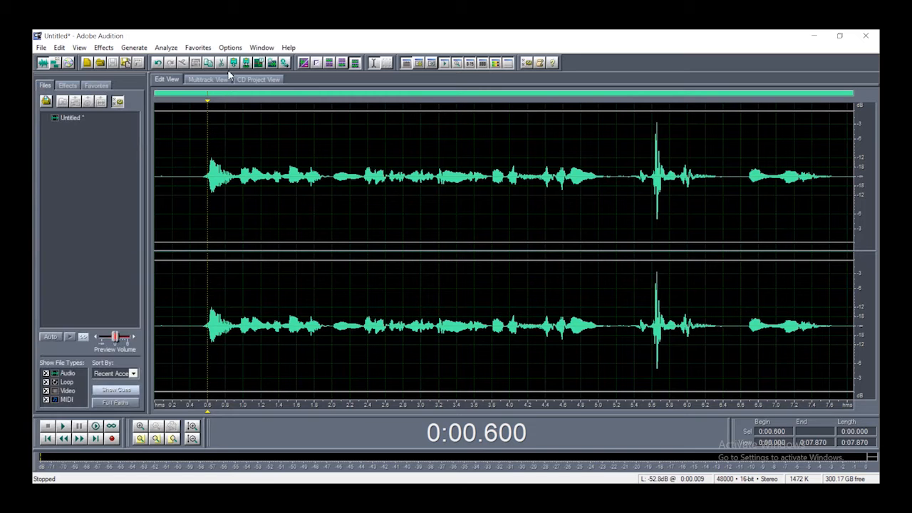
{"action": "left_click", "coordinate": [233, 47]}
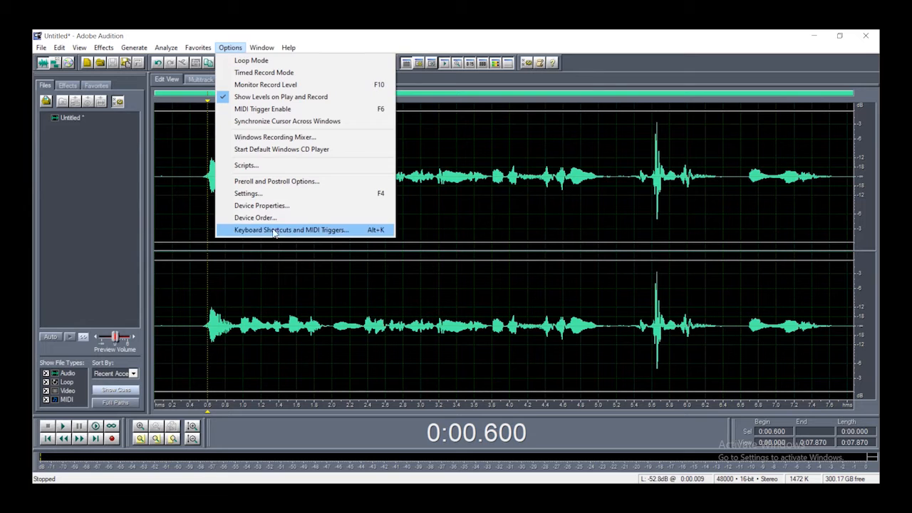
{"action": "mouse_move", "coordinate": [266, 50]}
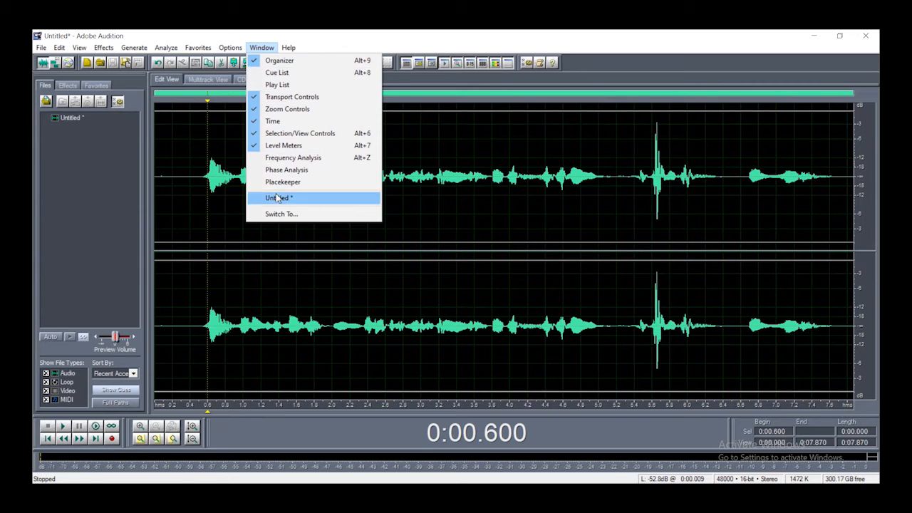
{"action": "mouse_move", "coordinate": [294, 50]}
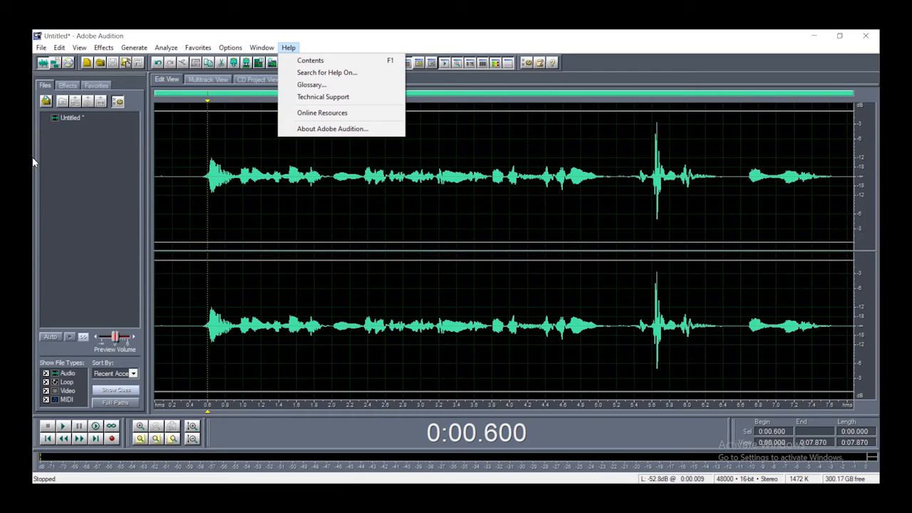
{"action": "left_click", "coordinate": [214, 34]}
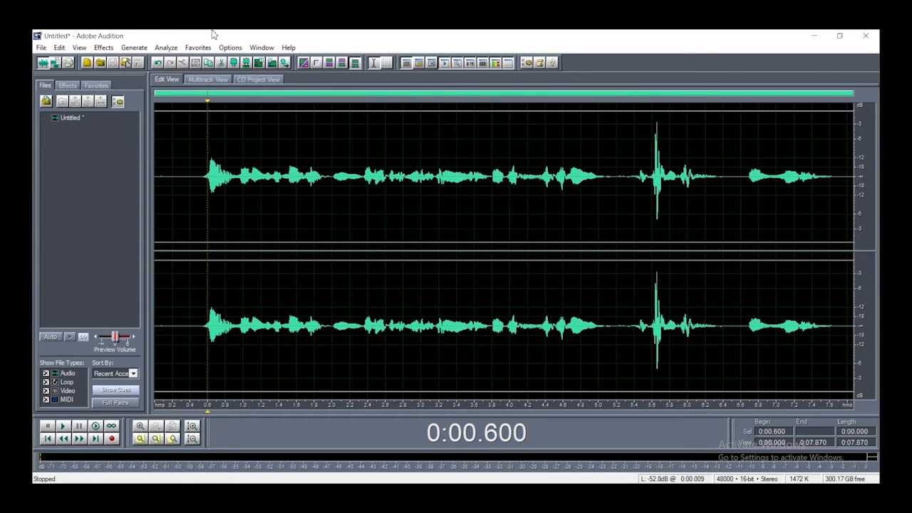
- Open the Generate Tones settings and preview the Bell preset
{"action": "left_click", "coordinate": [141, 50]}
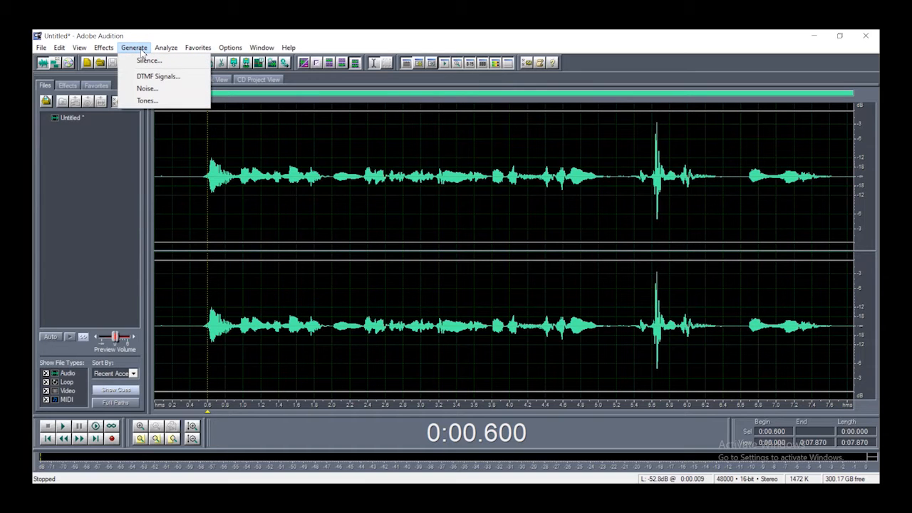
{"action": "left_click", "coordinate": [146, 102]}
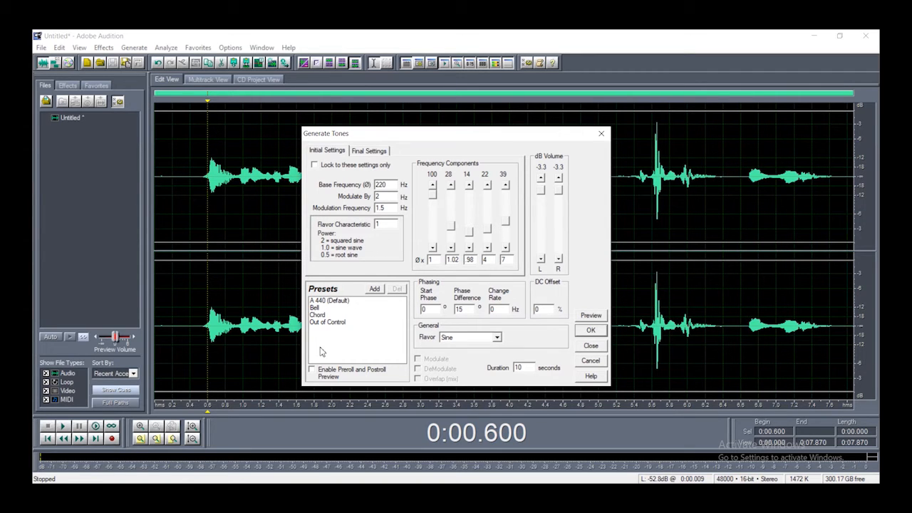
{"action": "left_click", "coordinate": [319, 309]}
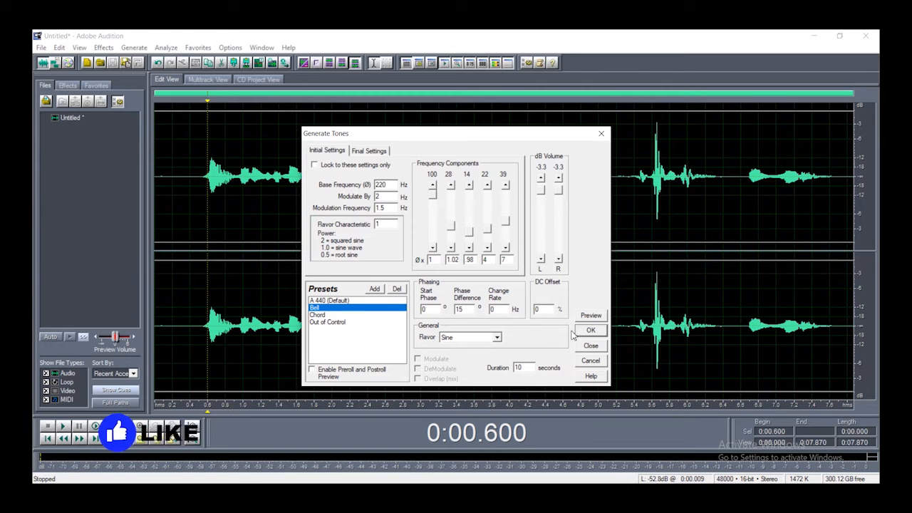
{"action": "left_click", "coordinate": [590, 316]}
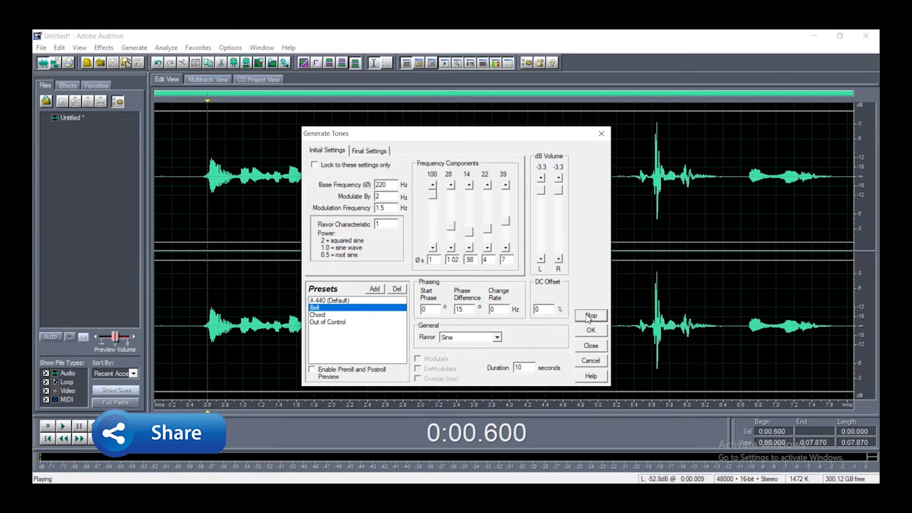
{"action": "left_click", "coordinate": [589, 318]}
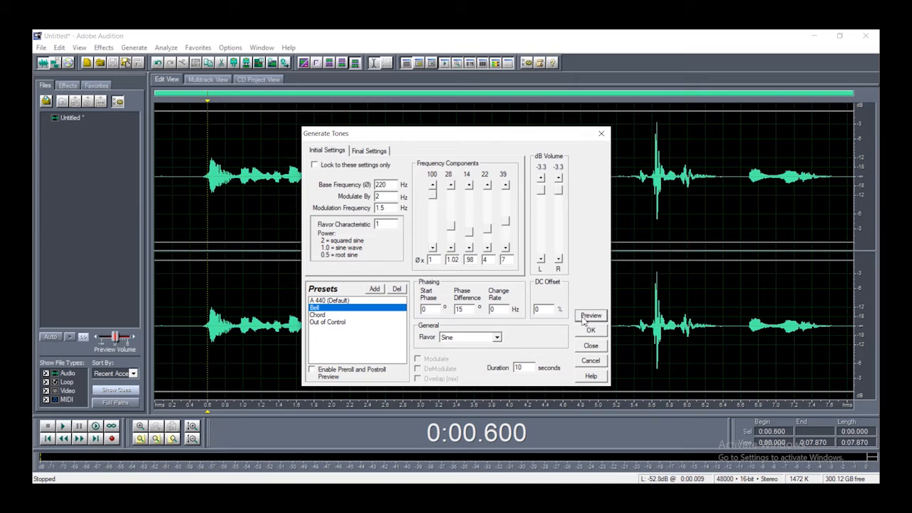
- Preview the Chord and Out of Control tone presets, stopping each preview
{"action": "left_click", "coordinate": [321, 315]}
{"action": "left_click", "coordinate": [588, 317]}
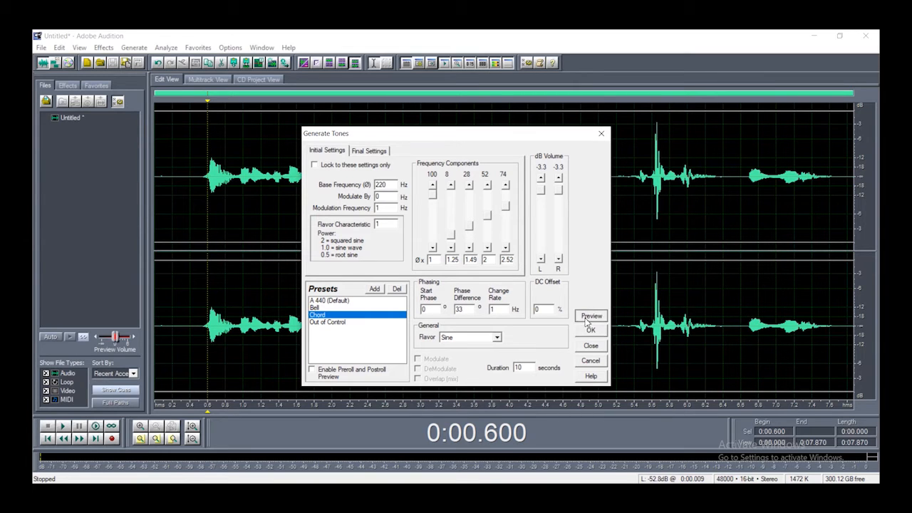
{"action": "left_click", "coordinate": [589, 318]}
{"action": "left_click", "coordinate": [332, 322]}
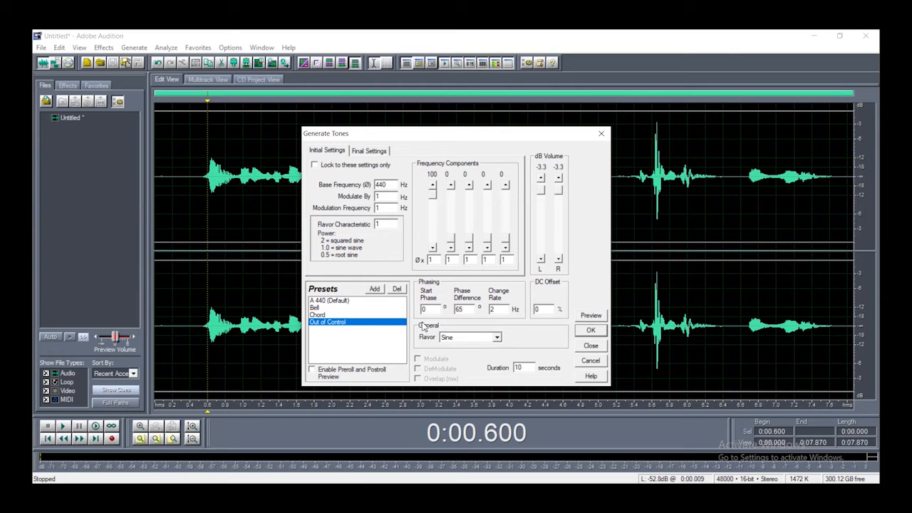
{"action": "left_click", "coordinate": [587, 316]}
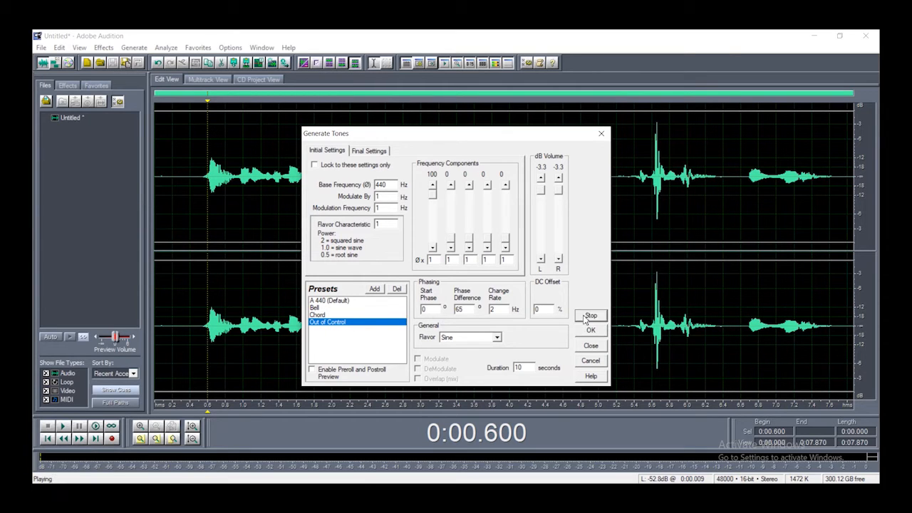
{"action": "left_click", "coordinate": [585, 318]}
- Look at the final settings of the Out of Control preset, return to its initial settings and close the Generate Tones dialog
{"action": "left_click", "coordinate": [368, 151]}
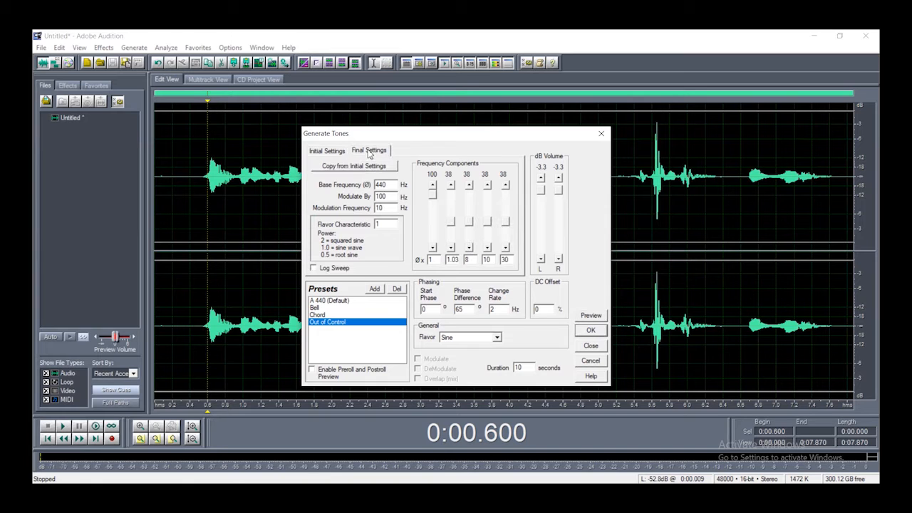
{"action": "left_click", "coordinate": [328, 156]}
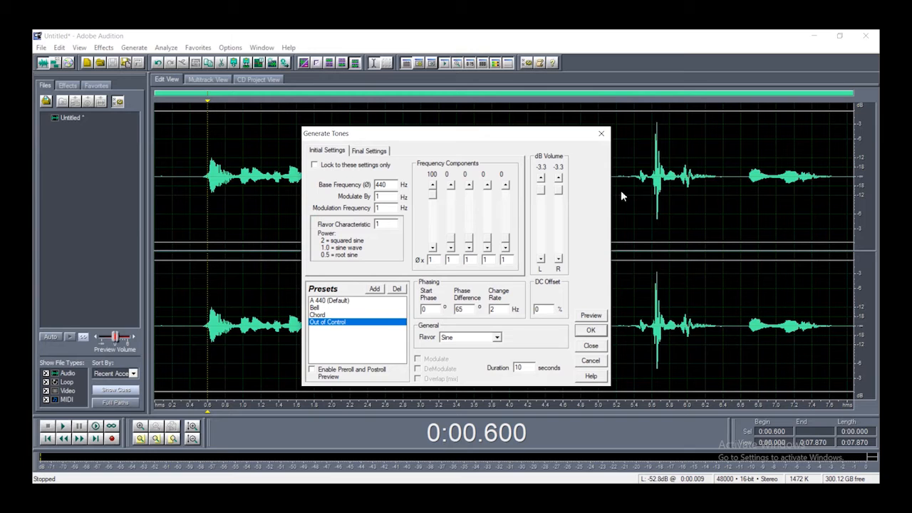
{"action": "left_click", "coordinate": [601, 133]}
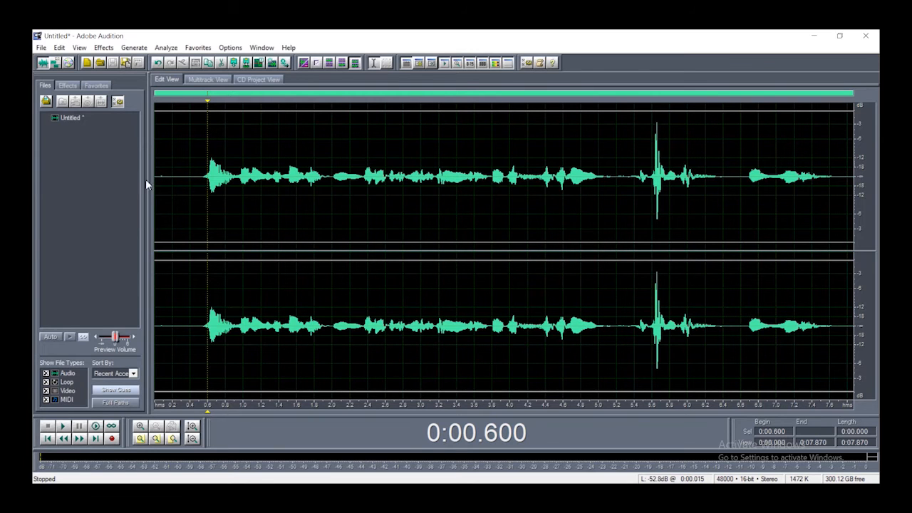
- Generate a 10-second tone with the Bell preset at the very start of the voice recording
{"action": "left_click", "coordinate": [156, 176]}
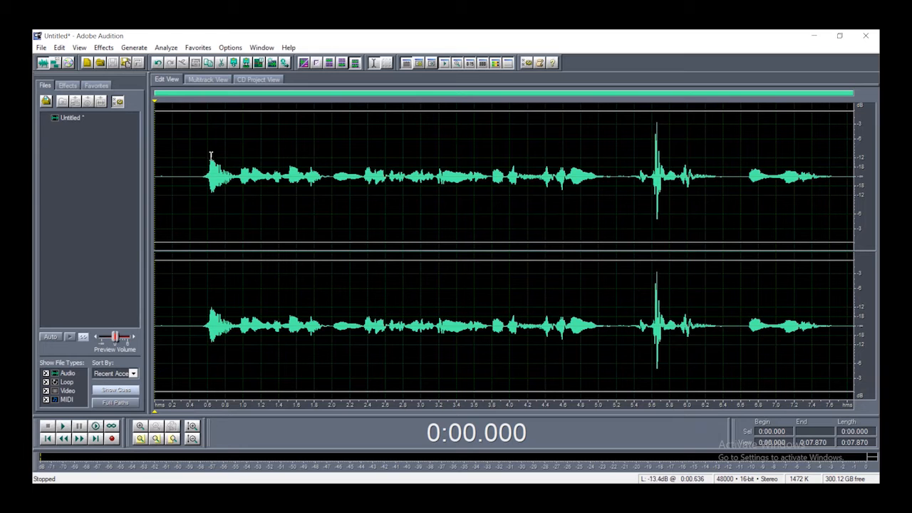
{"action": "left_click", "coordinate": [134, 47]}
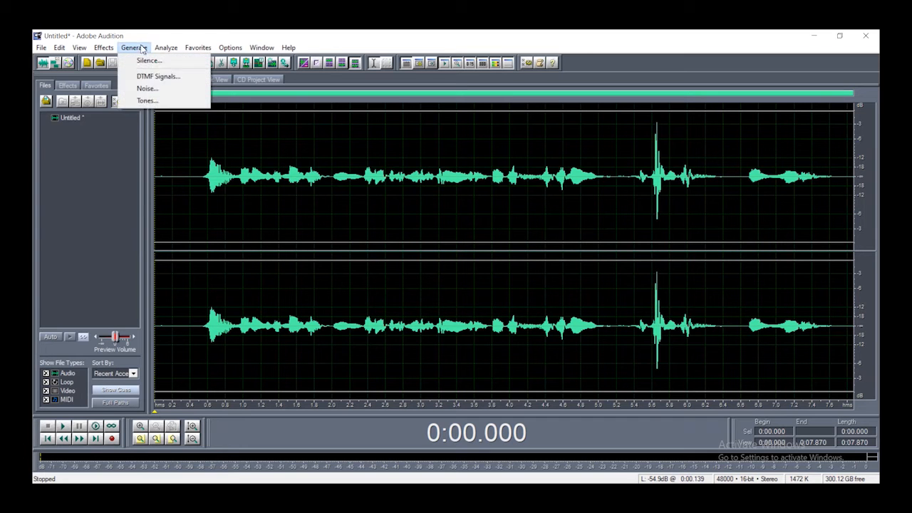
{"action": "left_click", "coordinate": [146, 101]}
{"action": "left_click", "coordinate": [320, 308]}
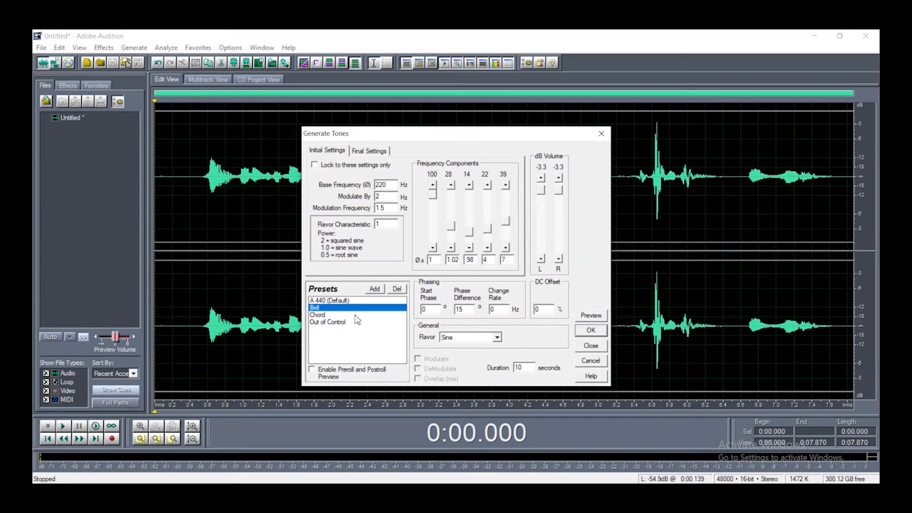
{"action": "left_click", "coordinate": [591, 331]}
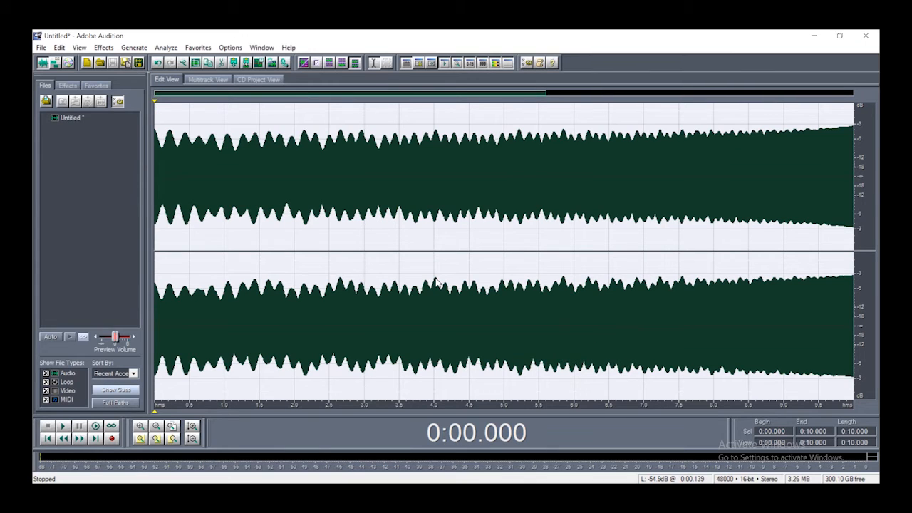
- Play back the generated bell tone and the voice from about 10.5 seconds in the combined waveform
{"action": "key", "text": "space"}
{"action": "key", "text": "space"}
{"action": "scroll", "coordinate": [438, 280], "scroll_direction": "down", "scroll_amount": 2}
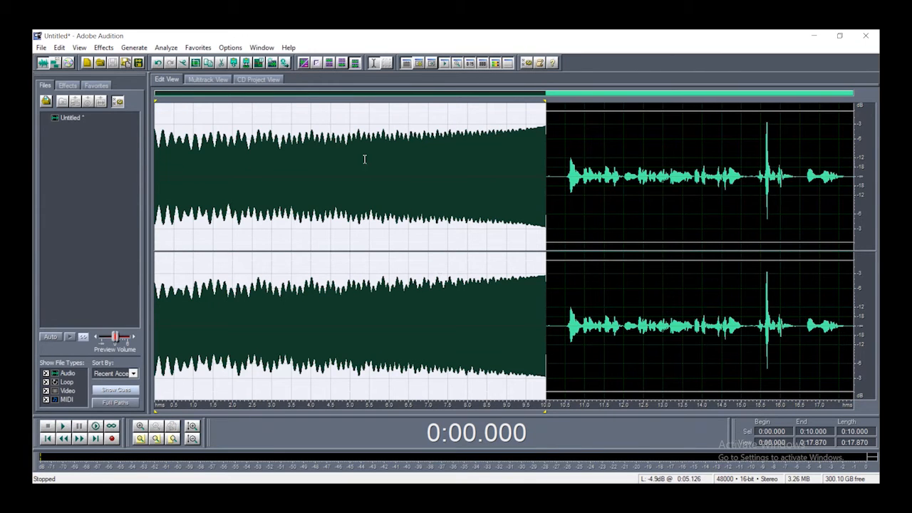
{"action": "left_click", "coordinate": [573, 175]}
{"action": "left_click", "coordinate": [566, 174]}
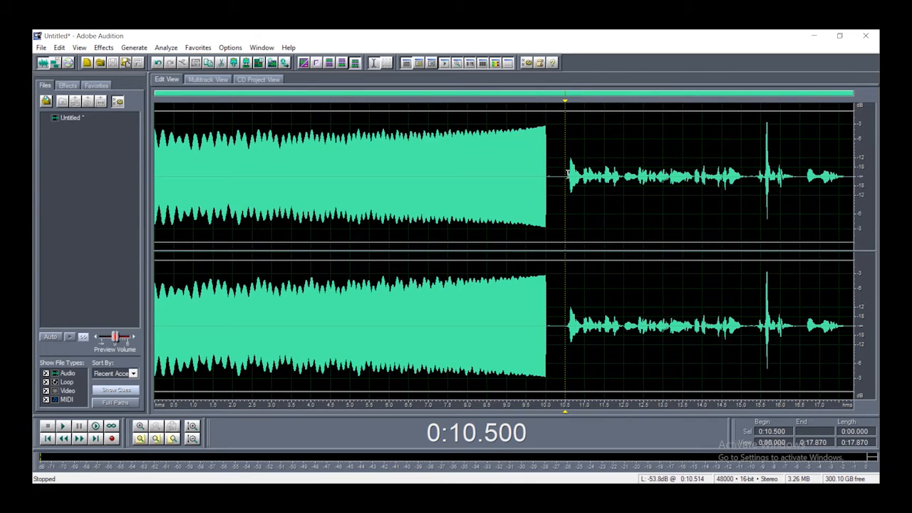
{"action": "key", "text": "space"}
{"action": "left_click_drag", "start_coordinate": [553, 175], "coordinate": [45, 206]}
{"action": "key", "text": "space"}
{"action": "key", "text": "space"}
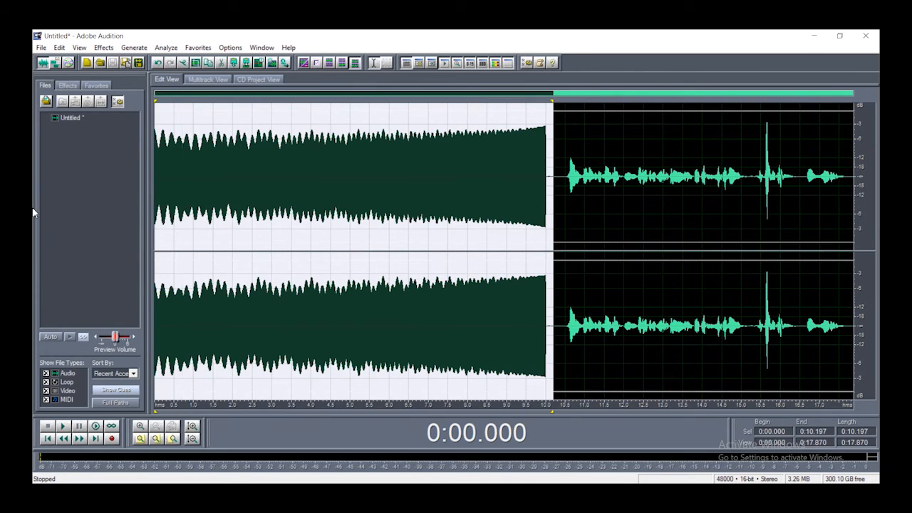
- Delete the first 10.2 seconds or so of the waveform, covering the whole generated tone
{"action": "left_click", "coordinate": [569, 173]}
{"action": "left_click", "coordinate": [541, 172]}
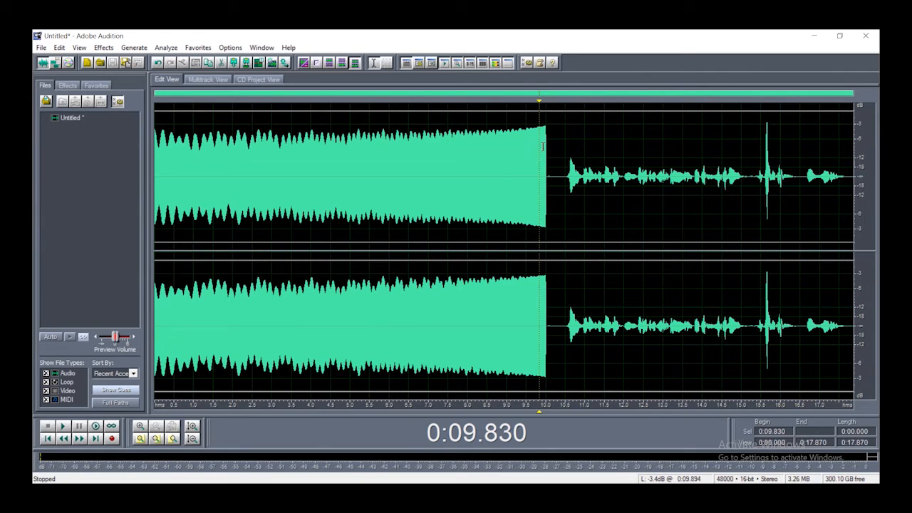
{"action": "left_click_drag", "start_coordinate": [554, 161], "coordinate": [146, 171]}
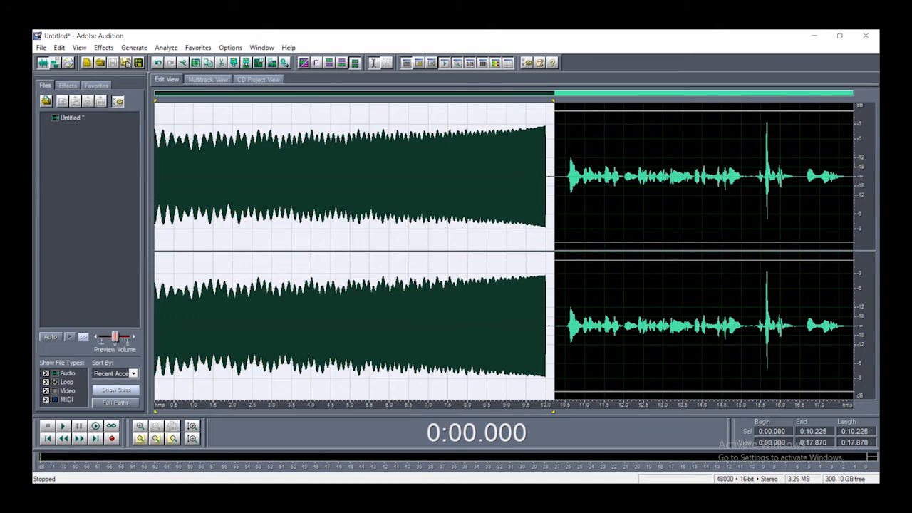
{"action": "key", "text": "Delete"}
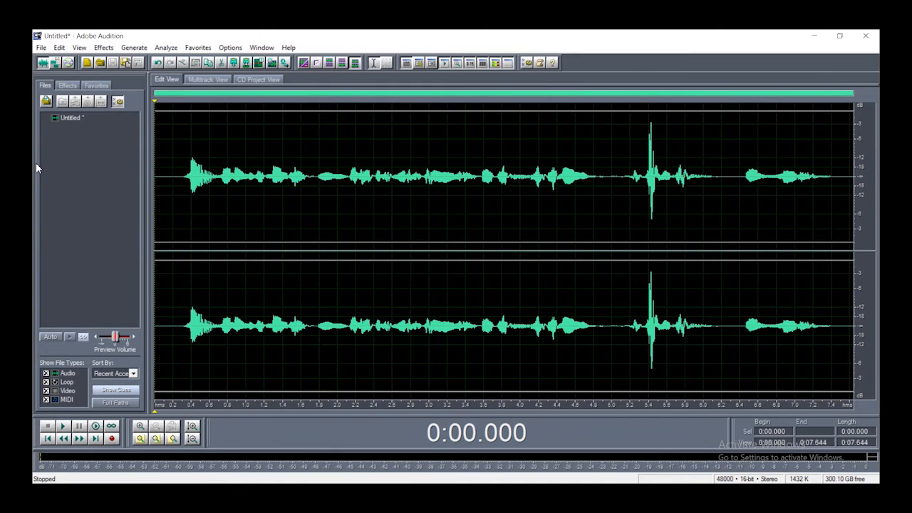
- Try selecting stretches of the voice waveform, such as 0.2 to 1.68 seconds and 1.57 to 3.55 seconds
{"action": "left_click_drag", "start_coordinate": [164, 163], "coordinate": [310, 178]}
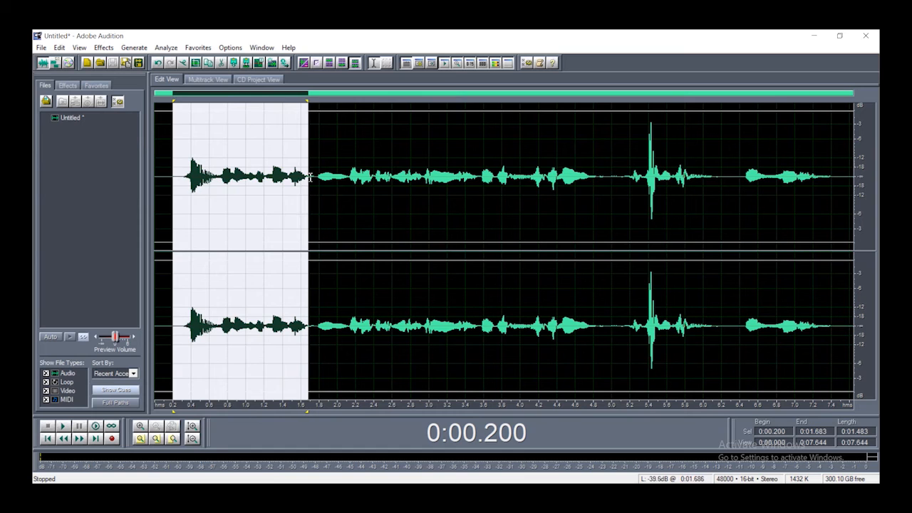
{"action": "left_click", "coordinate": [165, 176]}
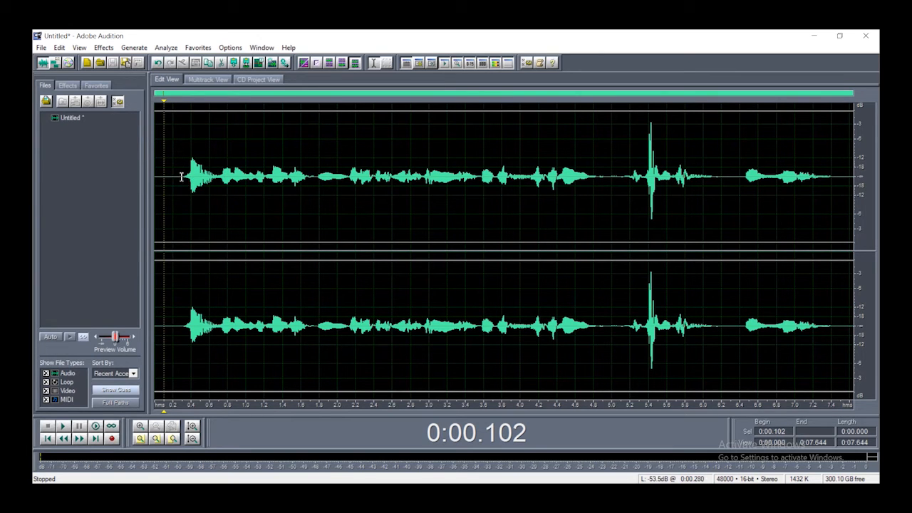
{"action": "left_click_drag", "start_coordinate": [180, 177], "coordinate": [440, 174]}
{"action": "left_click_drag", "start_coordinate": [298, 327], "coordinate": [479, 329]}
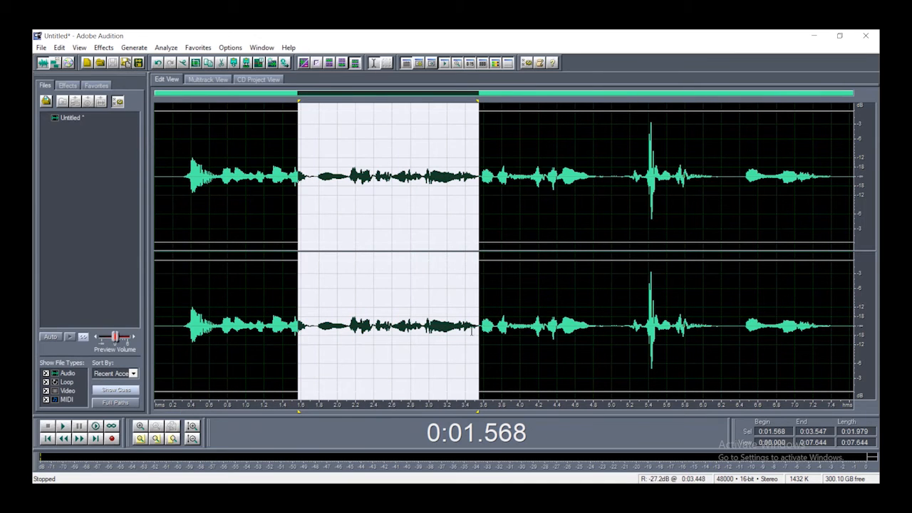
- Play back the voice recording from 0.2 seconds, stopping and restarting playback several times
{"action": "left_click", "coordinate": [191, 173]}
{"action": "left_click", "coordinate": [172, 187]}
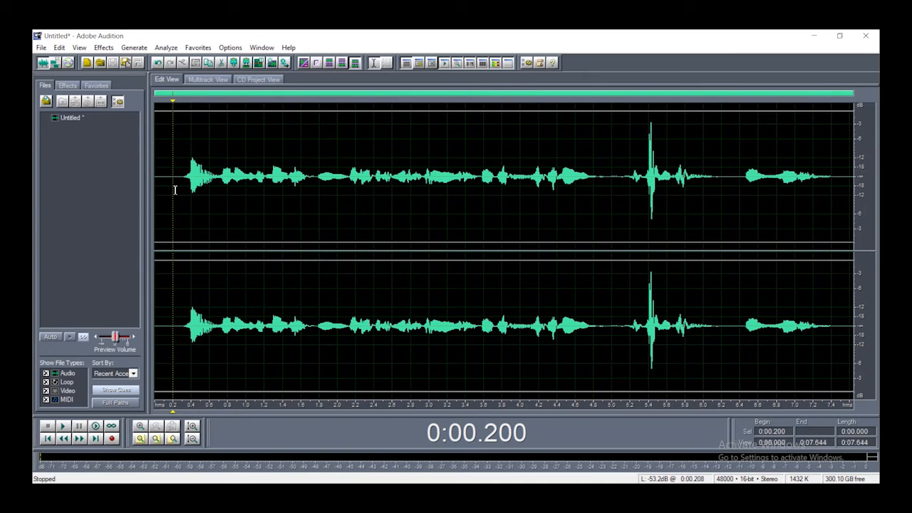
{"action": "key", "text": "space"}
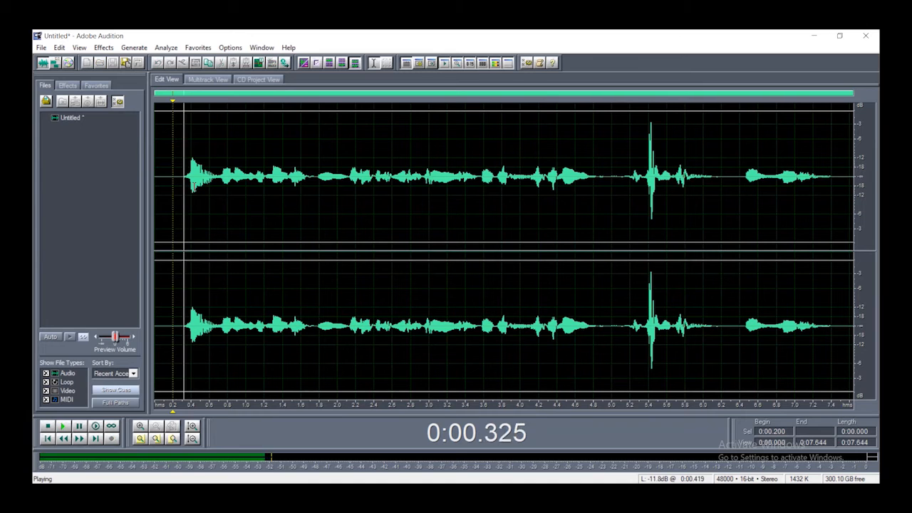
{"action": "key", "text": "space"}
{"action": "key", "text": "space"}
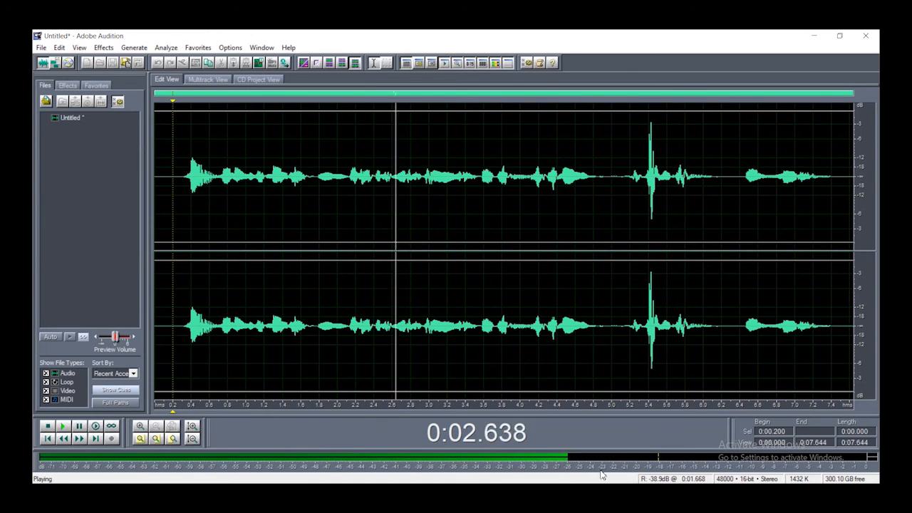
{"action": "key", "text": "space"}
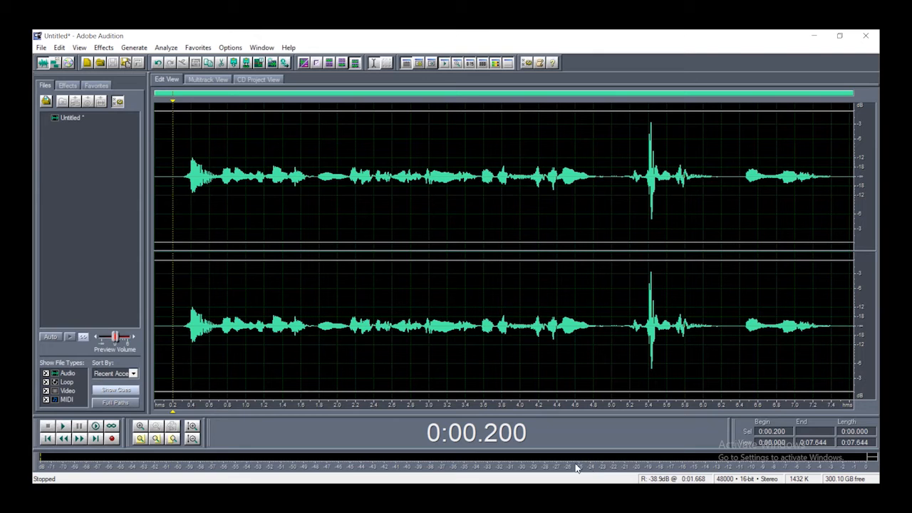
{"action": "key", "text": "space"}
{"action": "key", "text": "space"}
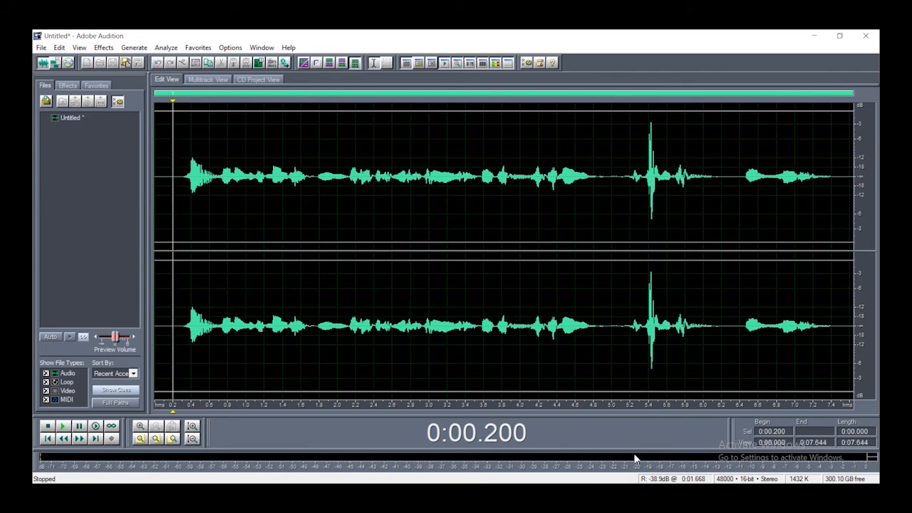
{"action": "key", "text": "space"}
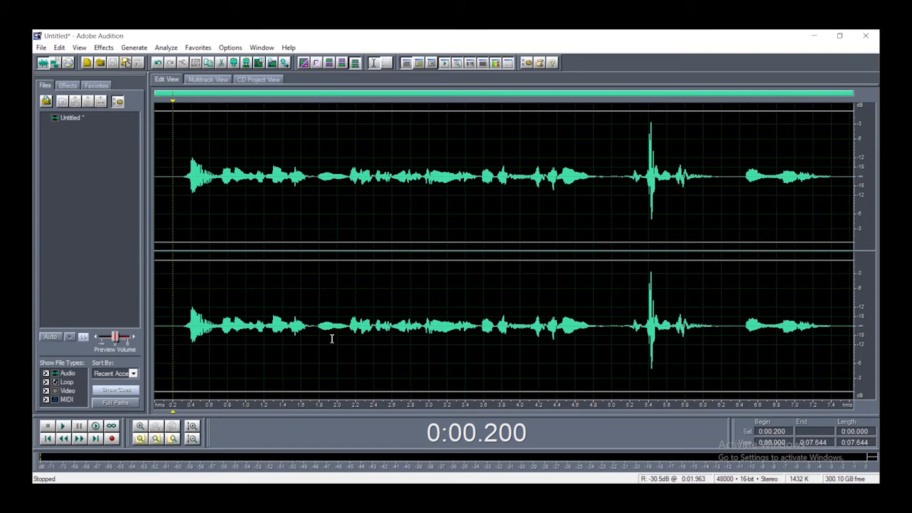
- Delete the voice recording from the stereo waveform
{"action": "left_click_drag", "start_coordinate": [187, 160], "coordinate": [854, 171]}
{"action": "key", "text": "Delete"}
{"action": "left_click_drag", "start_coordinate": [371, 155], "coordinate": [32, 163]}
{"action": "key", "text": "Delete"}
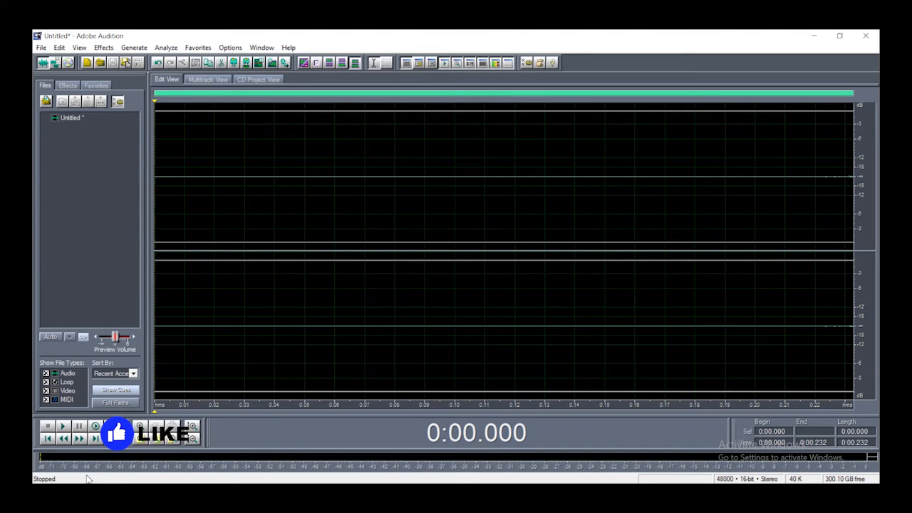
- Record a stereo voice take of about 3.2 seconds and delete it
{"action": "left_click", "coordinate": [94, 425]}
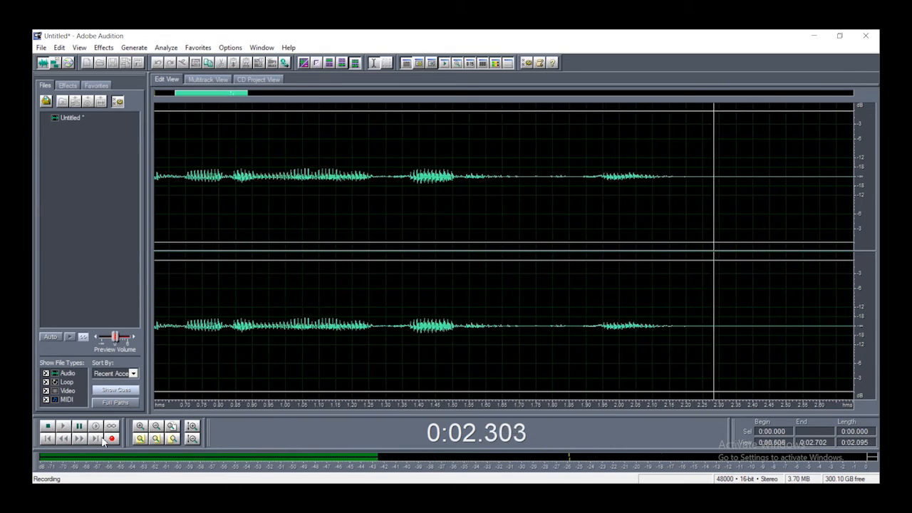
{"action": "key", "text": "space"}
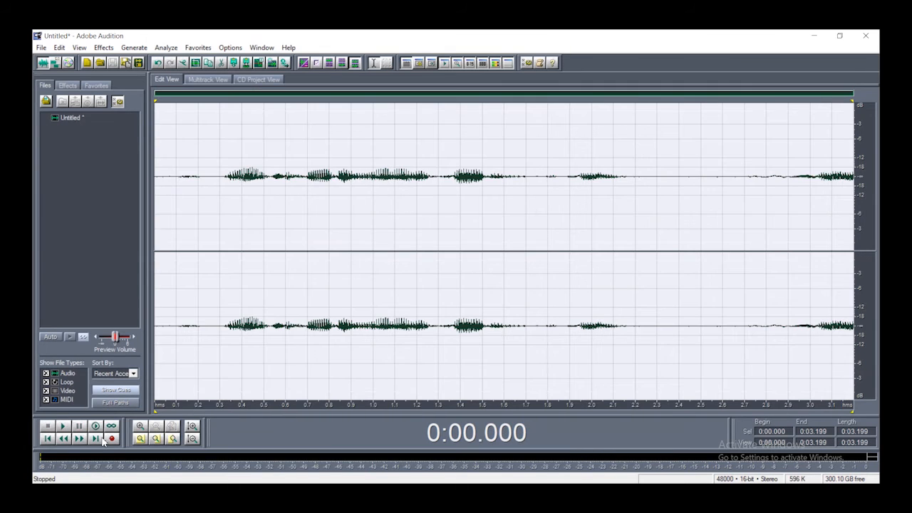
{"action": "key", "text": "Delete"}
- Create a new mono waveform with a 48000 Hz sample rate and 16-bit resolution
{"action": "left_click", "coordinate": [43, 48]}
{"action": "left_click", "coordinate": [51, 61]}
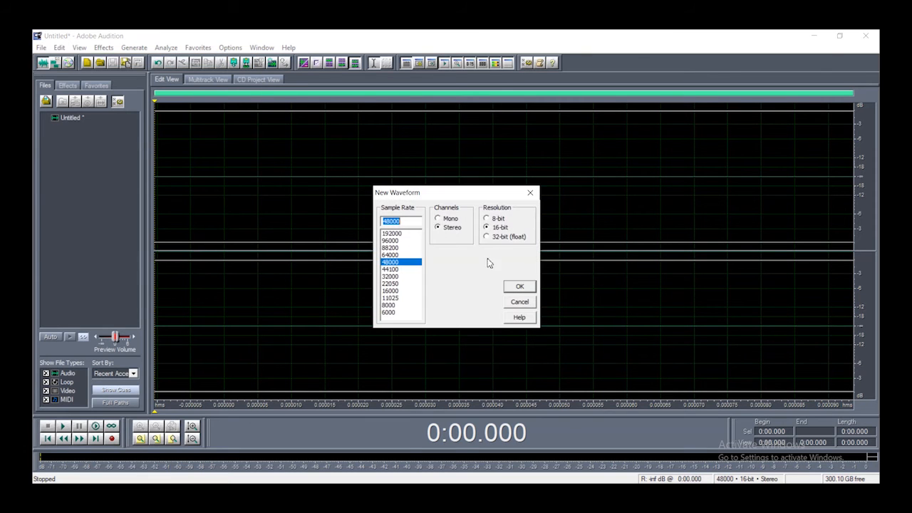
{"action": "left_click", "coordinate": [438, 220]}
{"action": "left_click", "coordinate": [519, 287]}
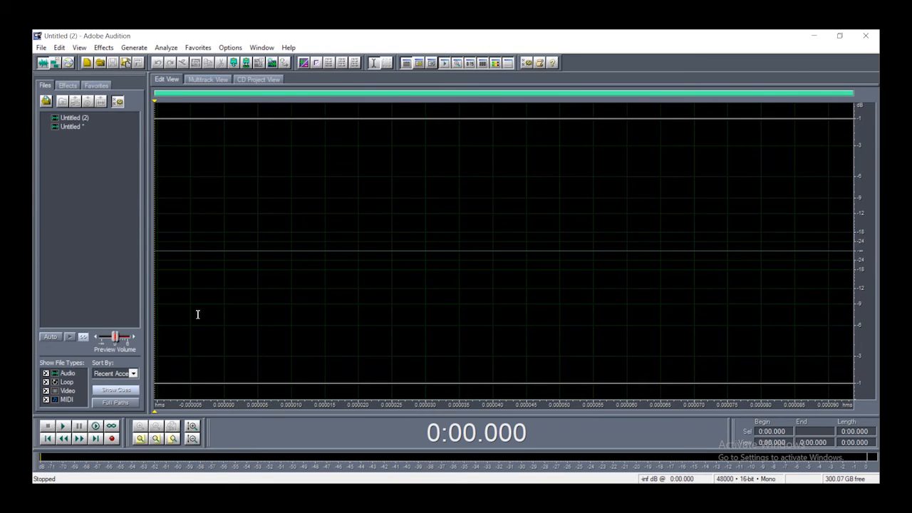
- Record a voice take of about 7.8 seconds in the mono waveform and delete it
{"action": "left_click", "coordinate": [112, 438]}
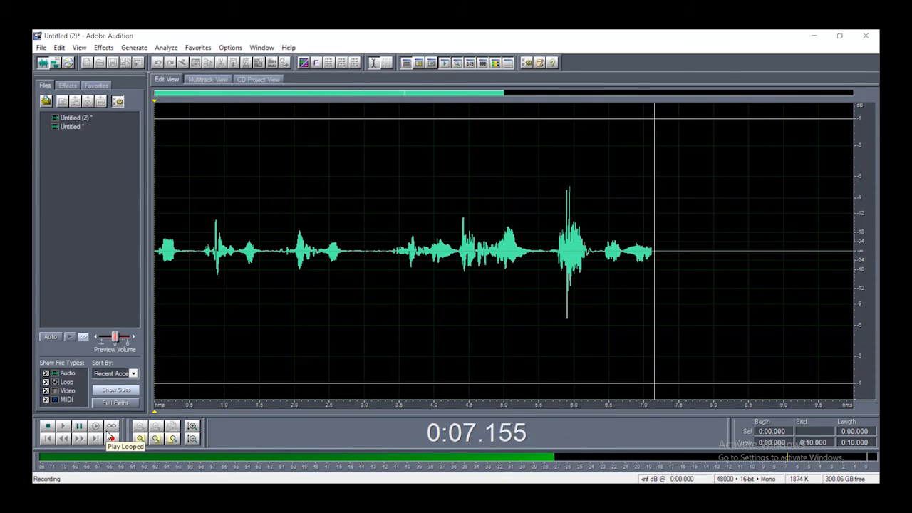
{"action": "key", "text": "space"}
{"action": "key", "text": "space"}
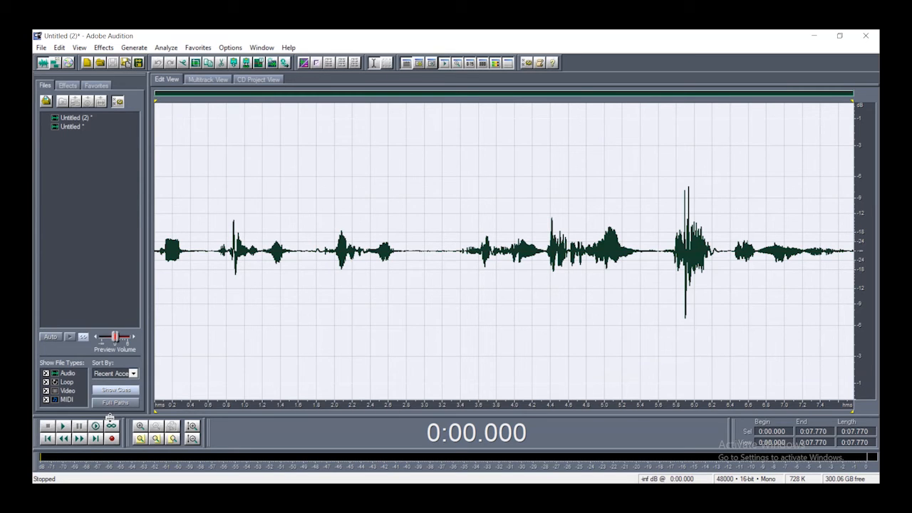
{"action": "key", "text": "Delete"}
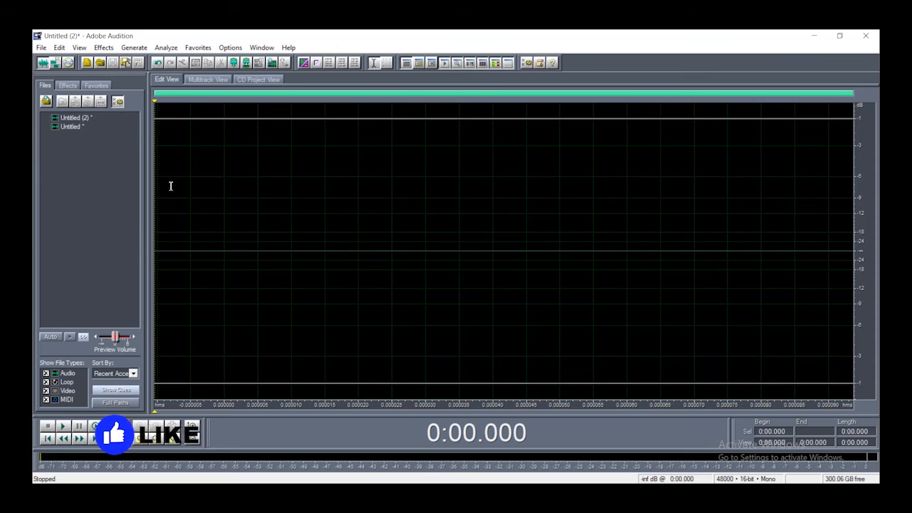
- Open the existing audio file EFX 59 from the ads mall tutorials folder and play it back
{"action": "left_click", "coordinate": [41, 49]}
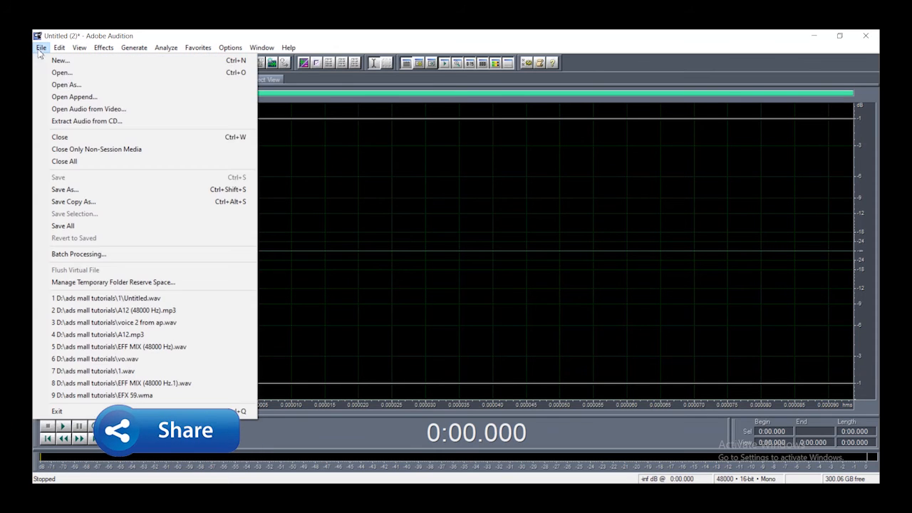
{"action": "left_click", "coordinate": [69, 73]}
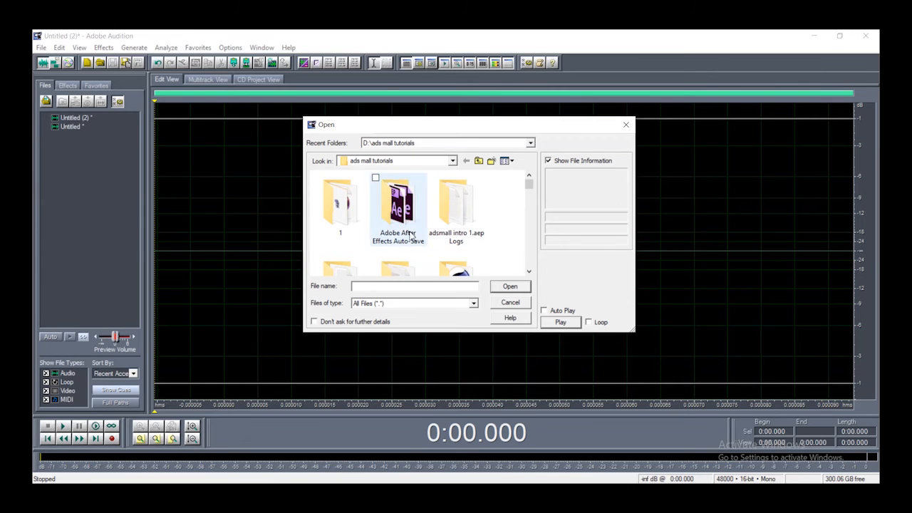
{"action": "scroll", "coordinate": [425, 248], "scroll_direction": "down", "scroll_amount": 3}
{"action": "scroll", "coordinate": [428, 257], "scroll_direction": "down", "scroll_amount": 3}
{"action": "scroll", "coordinate": [424, 267], "scroll_direction": "up", "scroll_amount": 2}
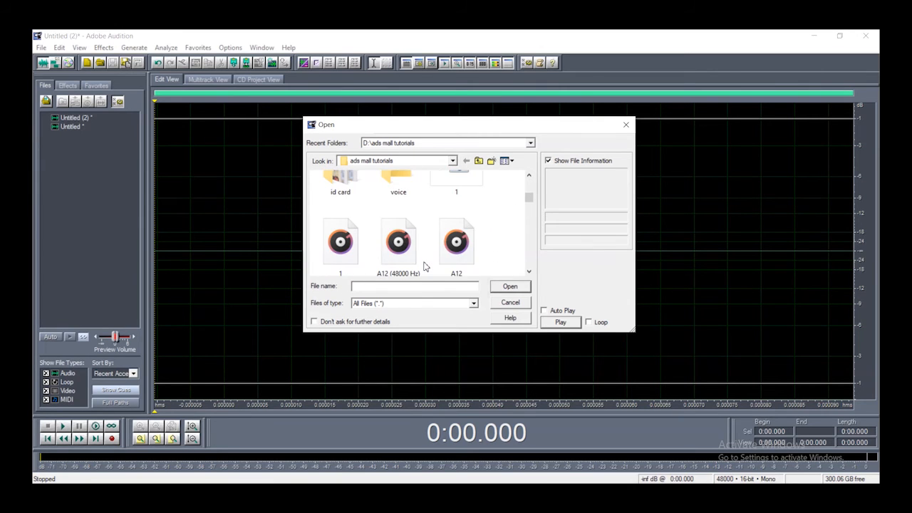
{"action": "scroll", "coordinate": [425, 265], "scroll_direction": "down", "scroll_amount": 2}
{"action": "scroll", "coordinate": [425, 266], "scroll_direction": "down", "scroll_amount": 8}
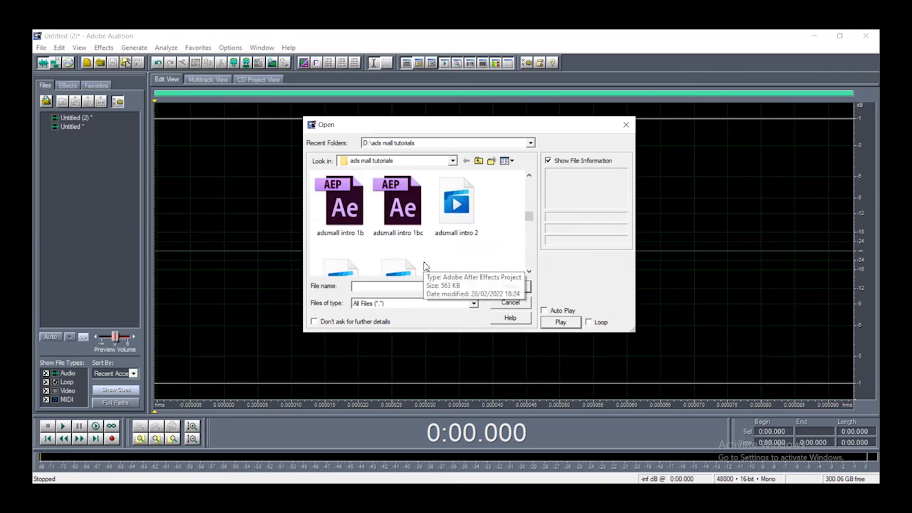
{"action": "scroll", "coordinate": [425, 266], "scroll_direction": "down", "scroll_amount": 2}
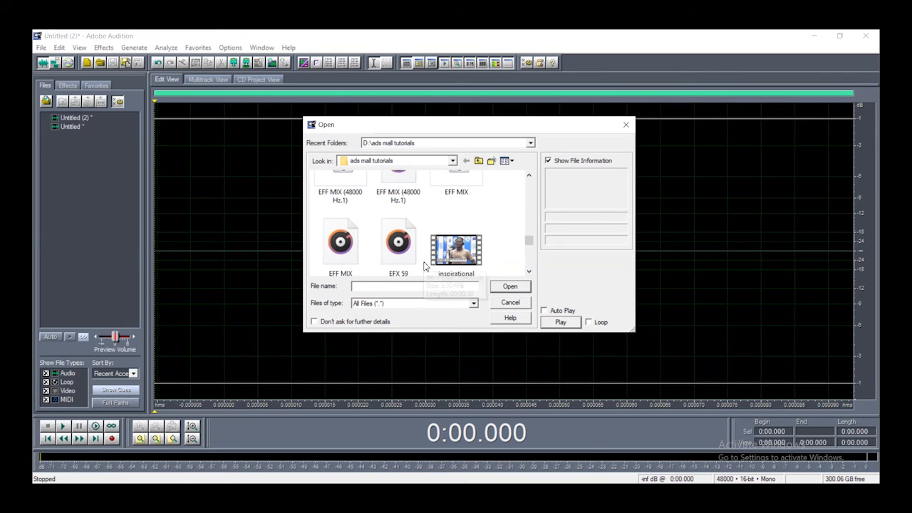
{"action": "scroll", "coordinate": [424, 261], "scroll_direction": "down", "scroll_amount": 2}
{"action": "scroll", "coordinate": [424, 258], "scroll_direction": "up", "scroll_amount": 3}
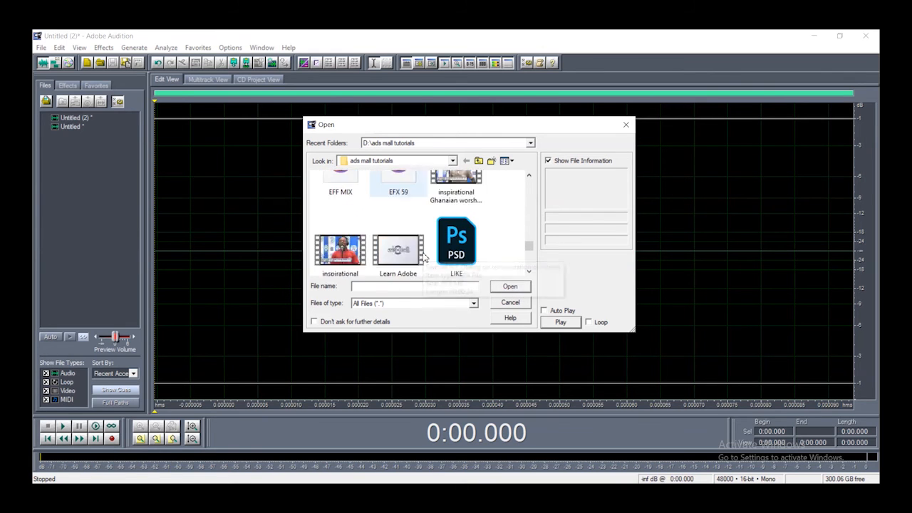
{"action": "left_click", "coordinate": [352, 224]}
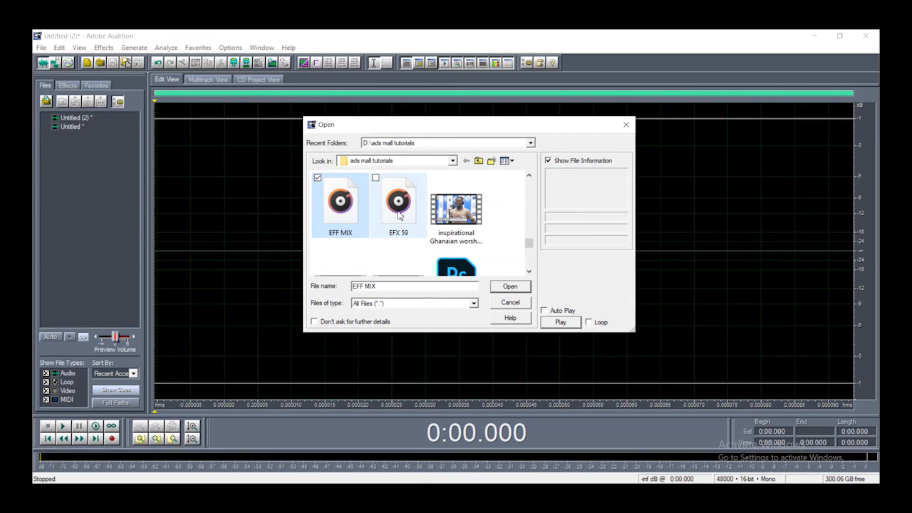
{"action": "left_click", "coordinate": [399, 215]}
{"action": "left_click", "coordinate": [507, 286]}
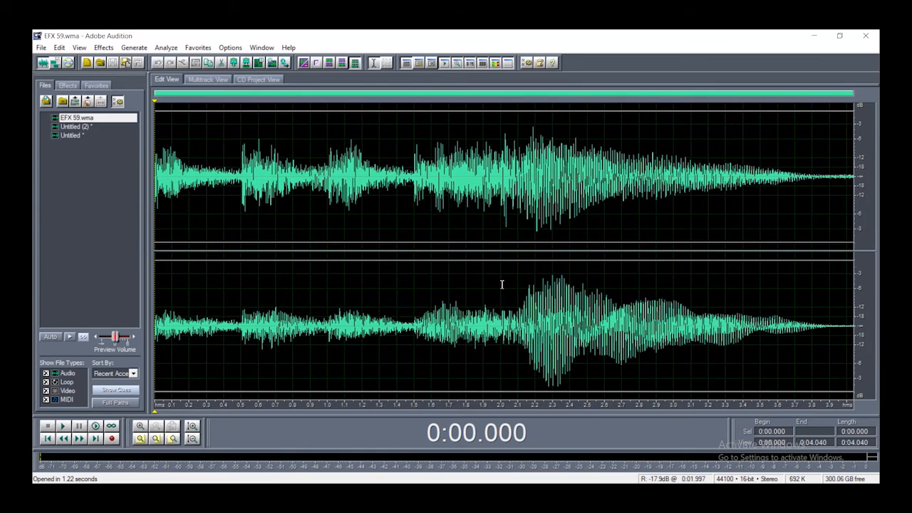
{"action": "key", "text": "space"}
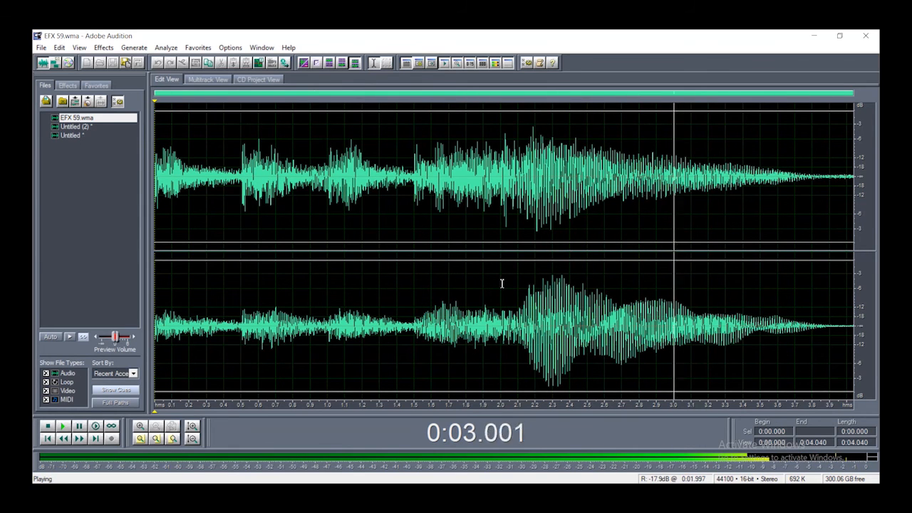
{"action": "key", "text": "space"}
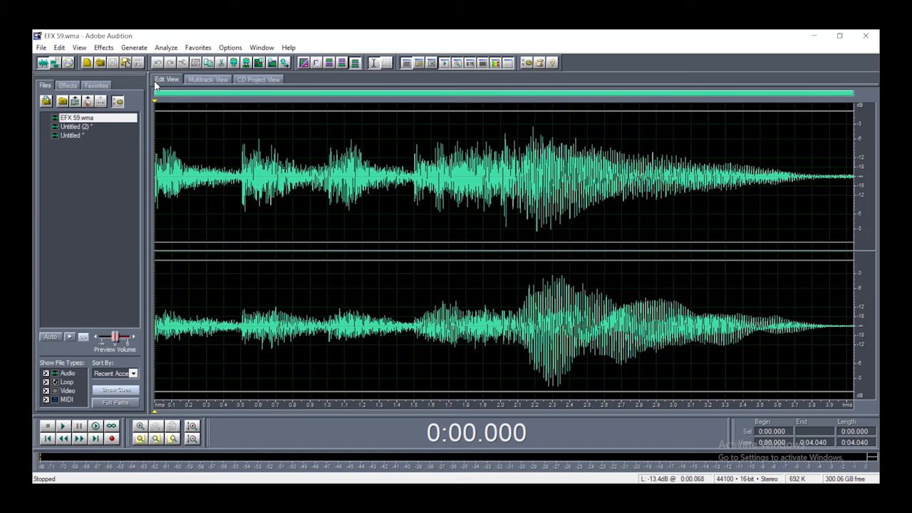
- Look at the Multitrack View and the CD Project View, and return to the Edit View
{"action": "left_click", "coordinate": [216, 81]}
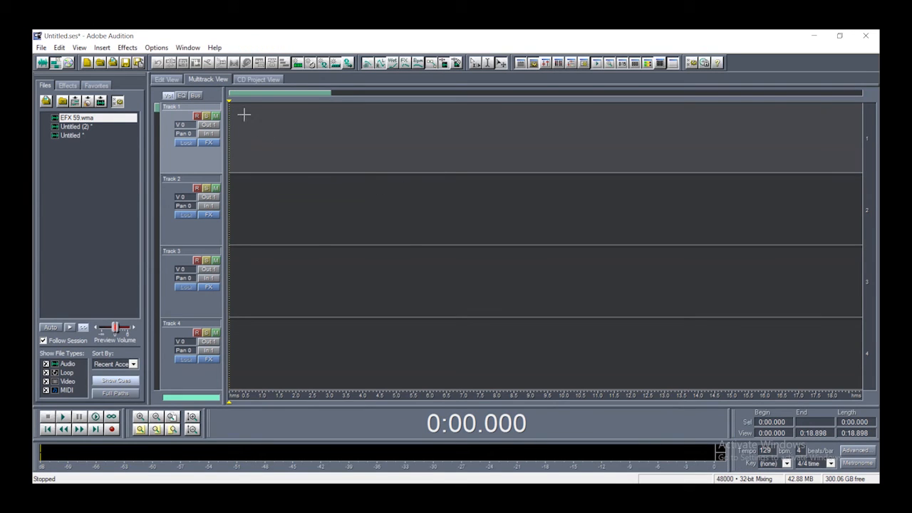
{"action": "left_click", "coordinate": [254, 82]}
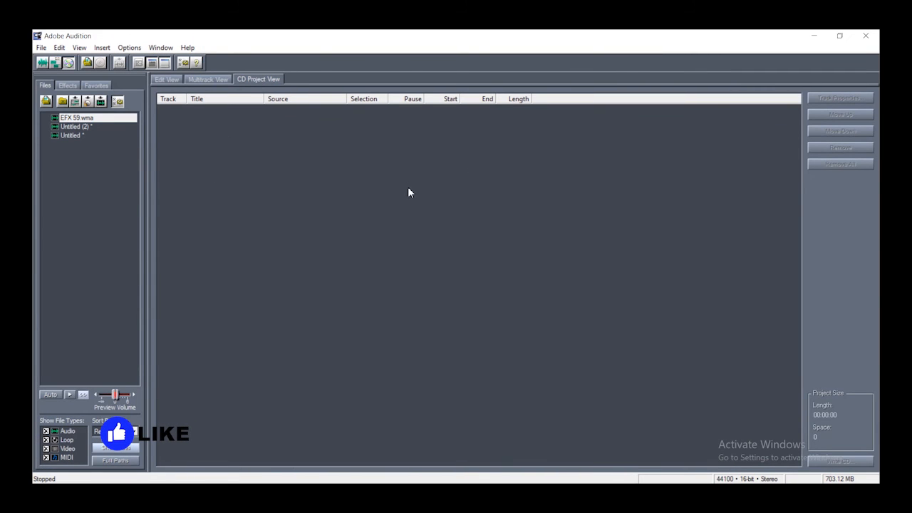
{"action": "left_click", "coordinate": [172, 80]}
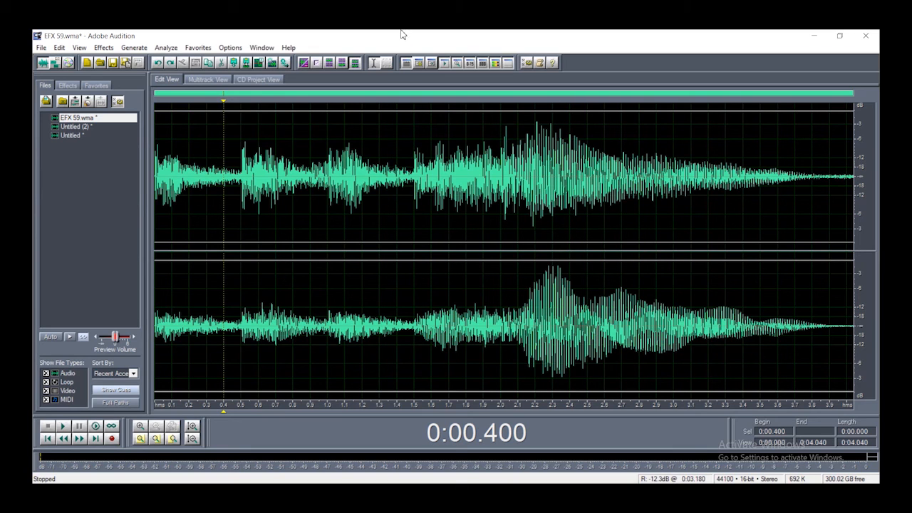
- Place the playback cursor at the start of the EFX 59 waveform and play it
{"action": "left_click", "coordinate": [104, 48]}
{"action": "left_click", "coordinate": [376, 173]}
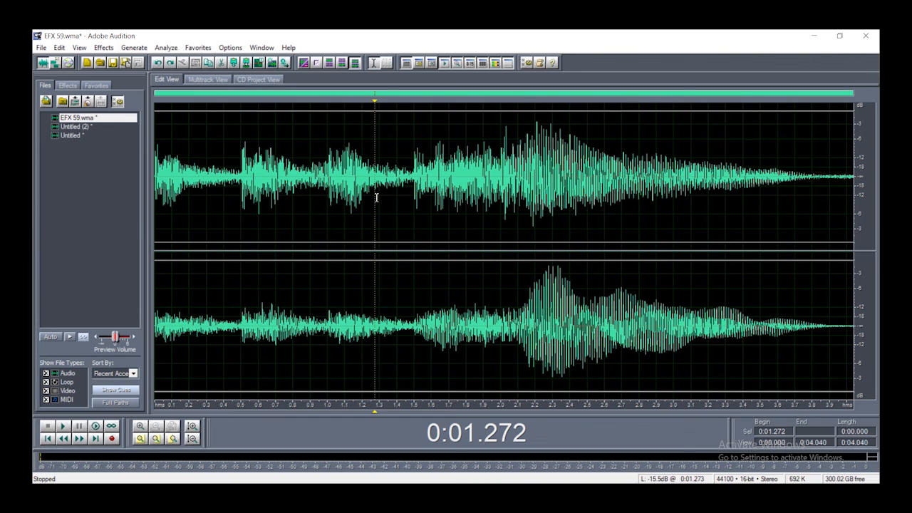
{"action": "left_click", "coordinate": [155, 184]}
{"action": "key", "text": "space"}
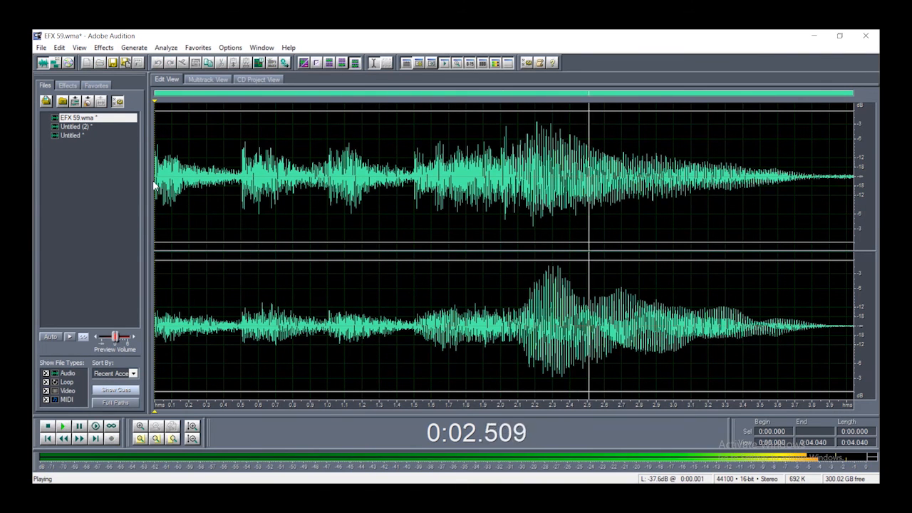
{"action": "key", "text": "space"}
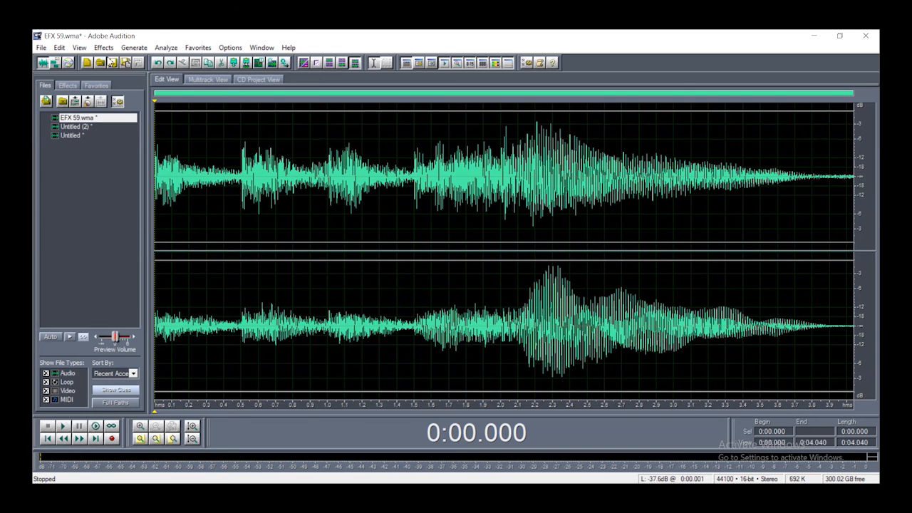
- Apply the Reverse effect to the whole EFX 59 waveform and play back the result
{"action": "left_click", "coordinate": [103, 48]}
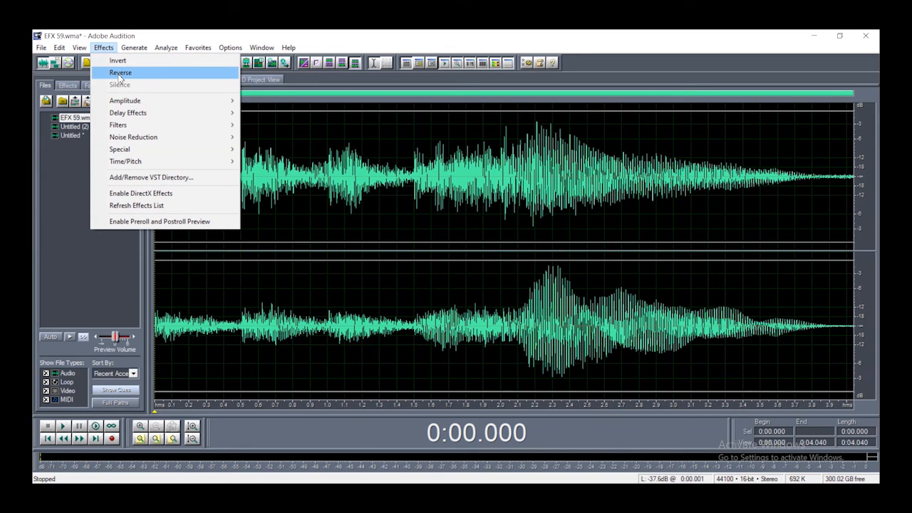
{"action": "left_click", "coordinate": [120, 75]}
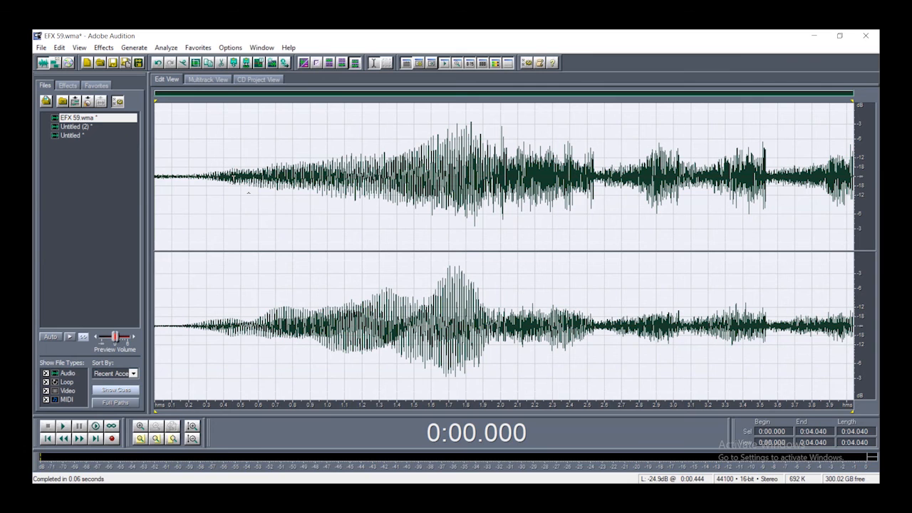
{"action": "key", "text": "space"}
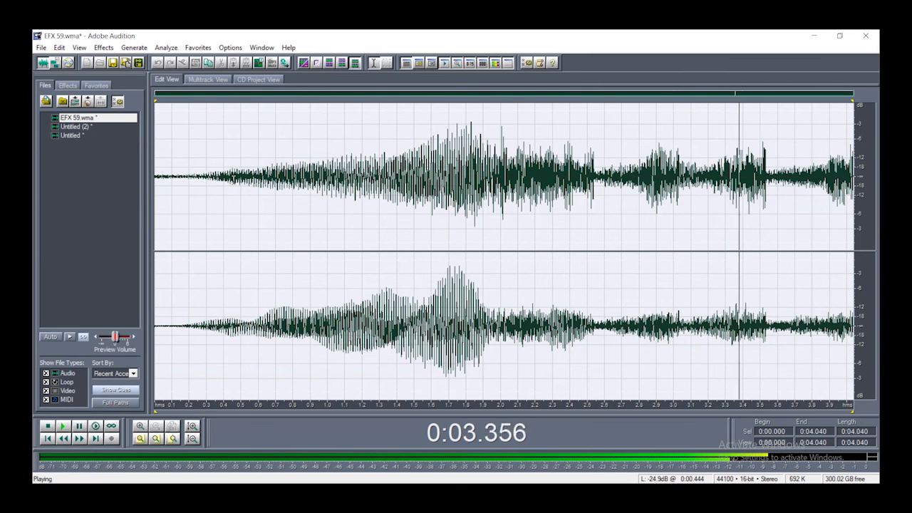
{"action": "key", "text": "space"}
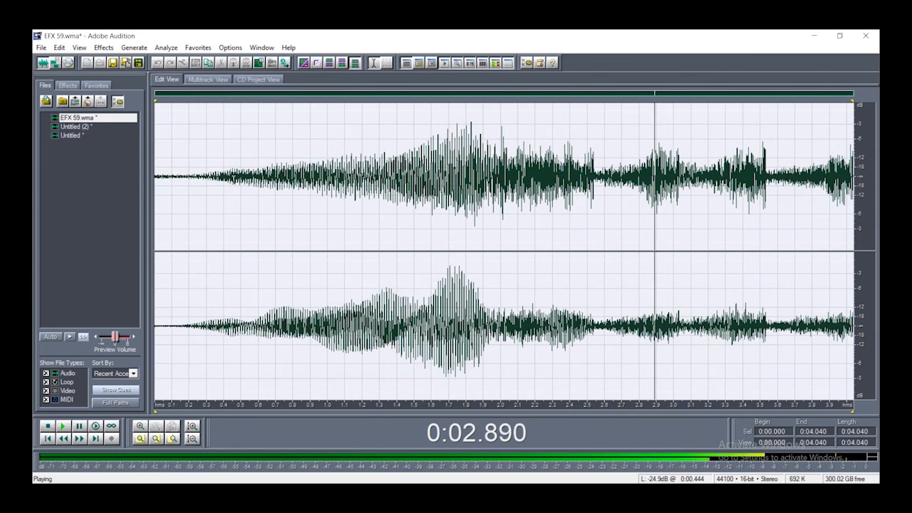
{"action": "key", "text": "space"}
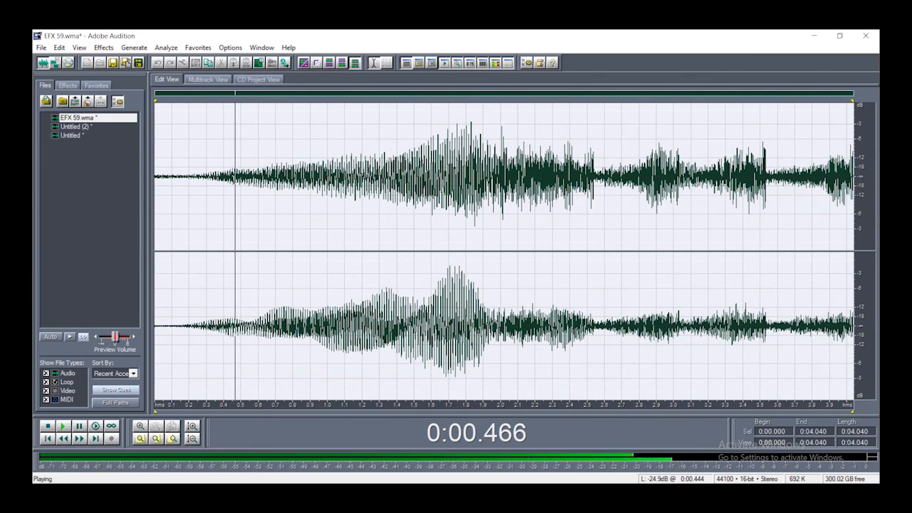
{"action": "key", "text": "space"}
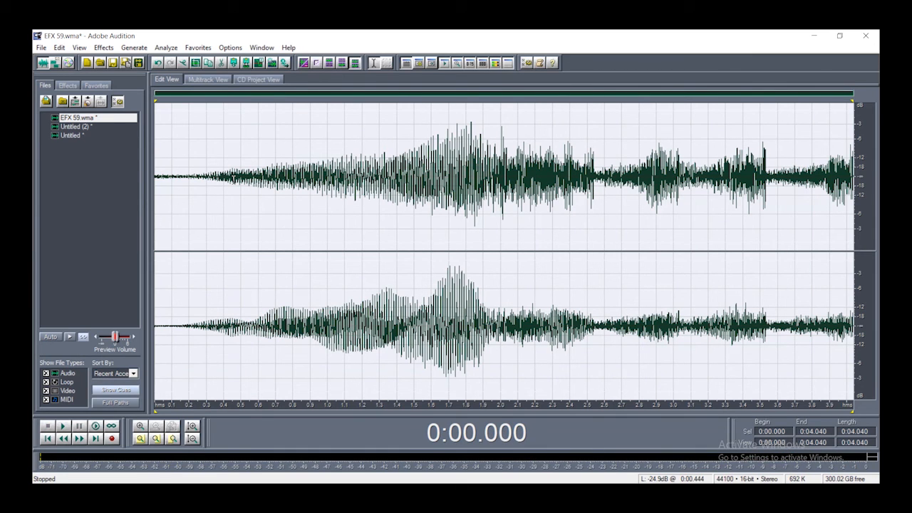
- Undo the Reverse effect and place the cursor at about 0.2 seconds, clearing the selection
{"action": "key", "text": "ctrl+z"}
{"action": "left_click", "coordinate": [188, 205]}
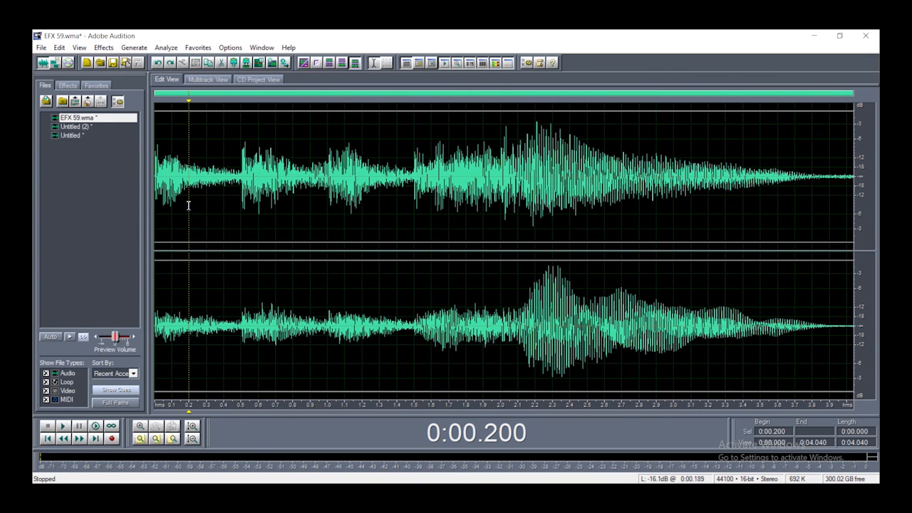